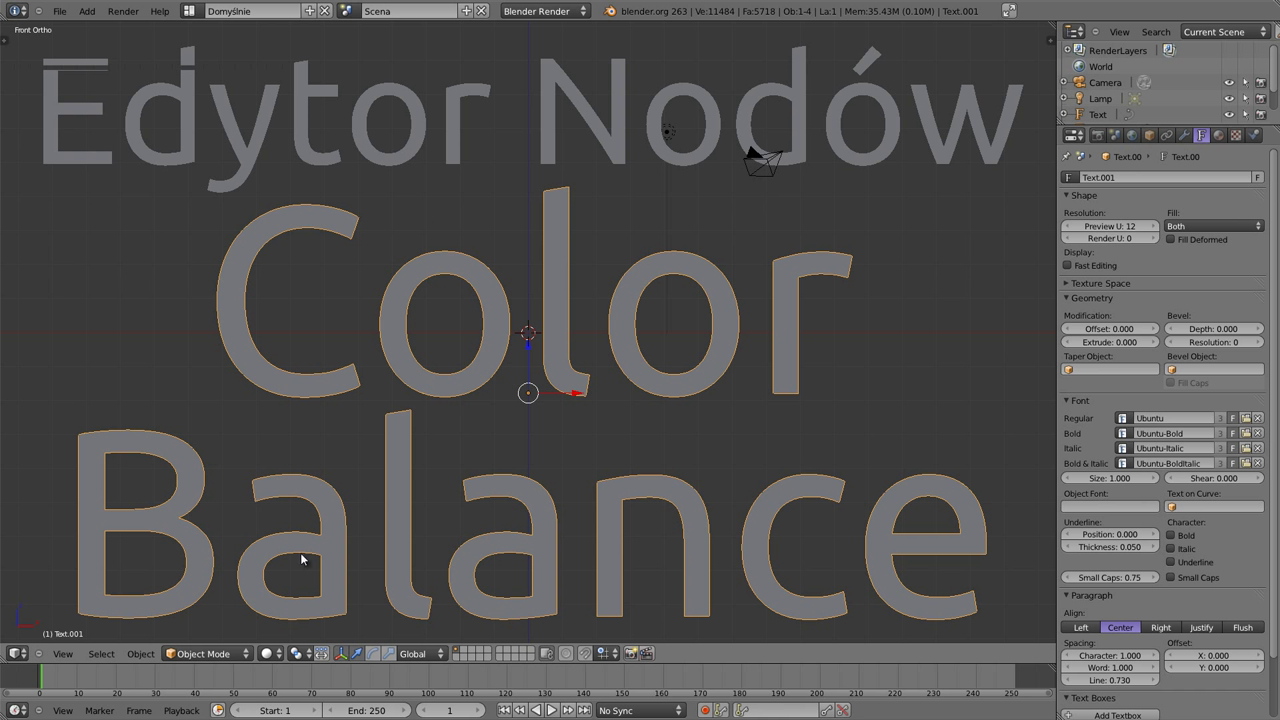
Step: Switch the main 3D view to the node editor showing the Compositing node tree
key("shift+F3")
left_click(222, 654)
Step: Enable Use Nodes, add an Image input node, and pick img_2820.jpg from the home folder
left_click(244, 654)
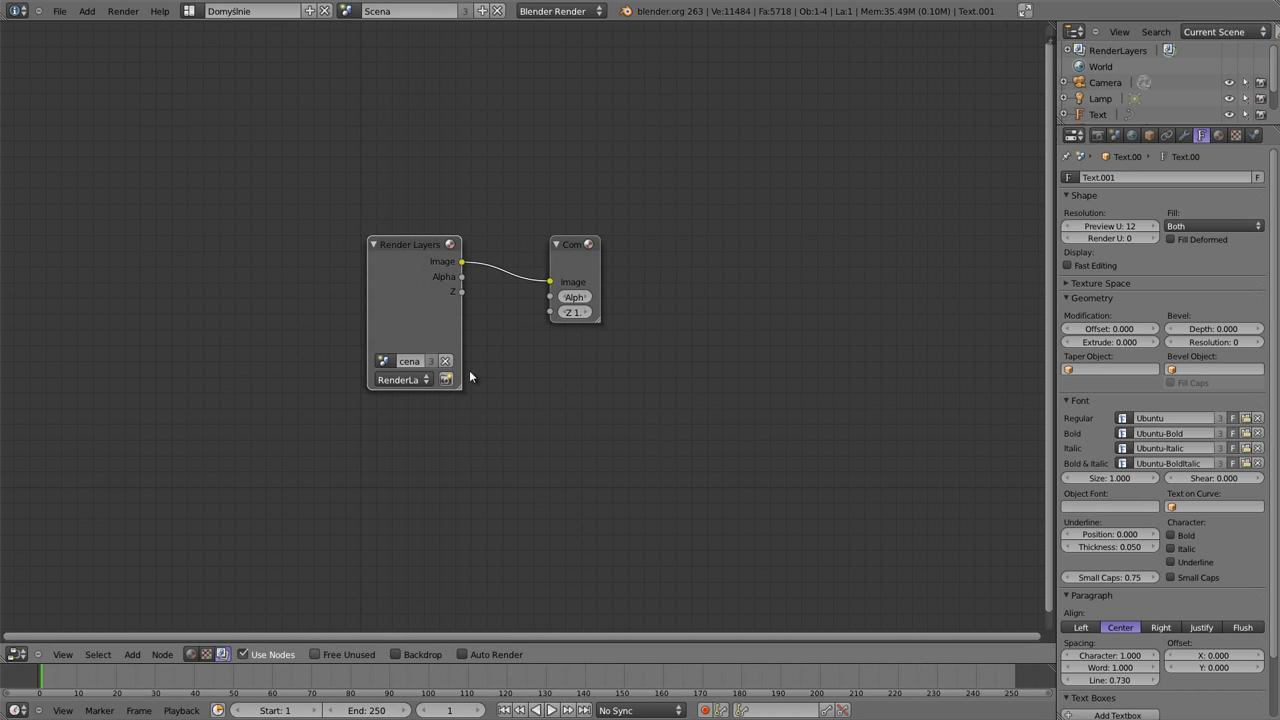
key("shift+a")
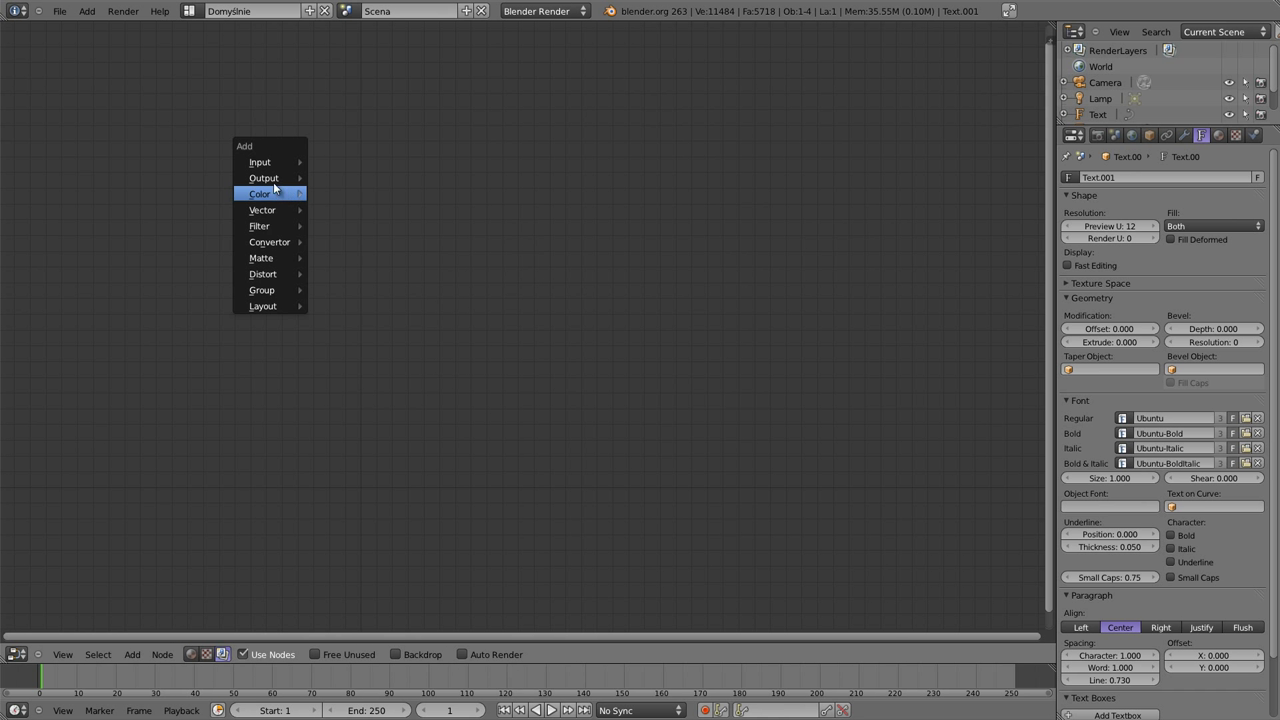
left_click(331, 178)
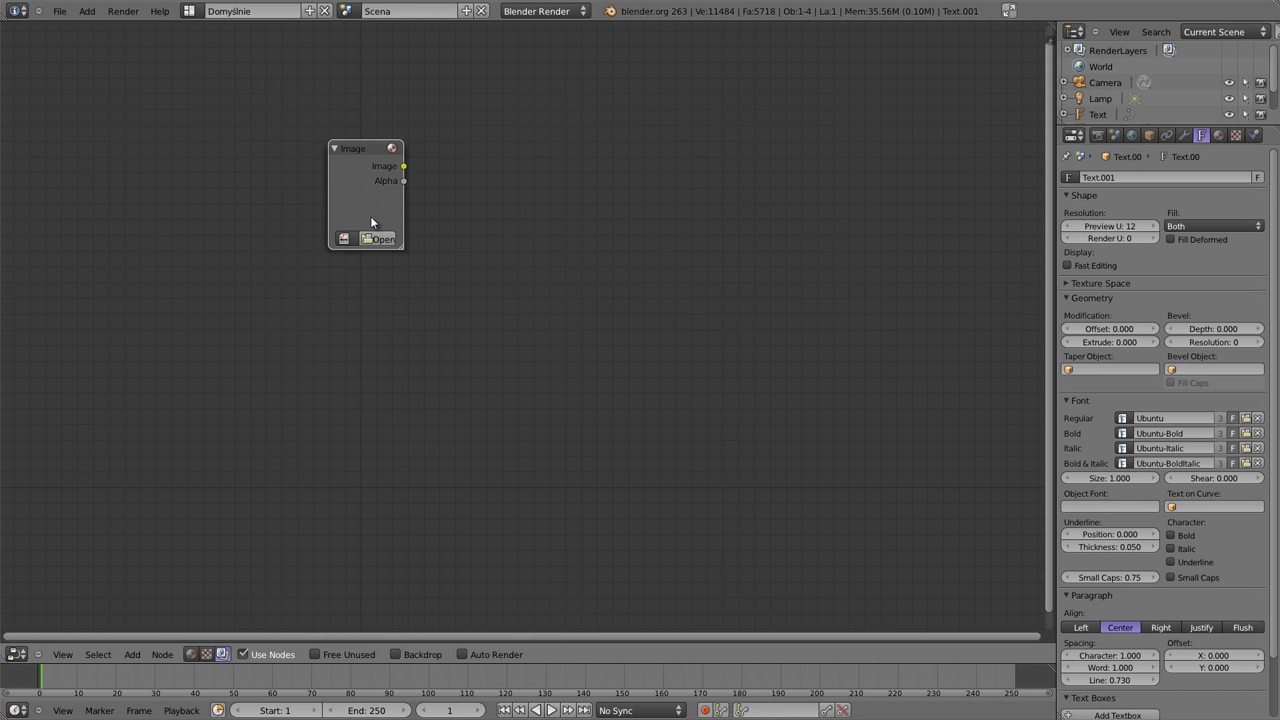
left_click(380, 240)
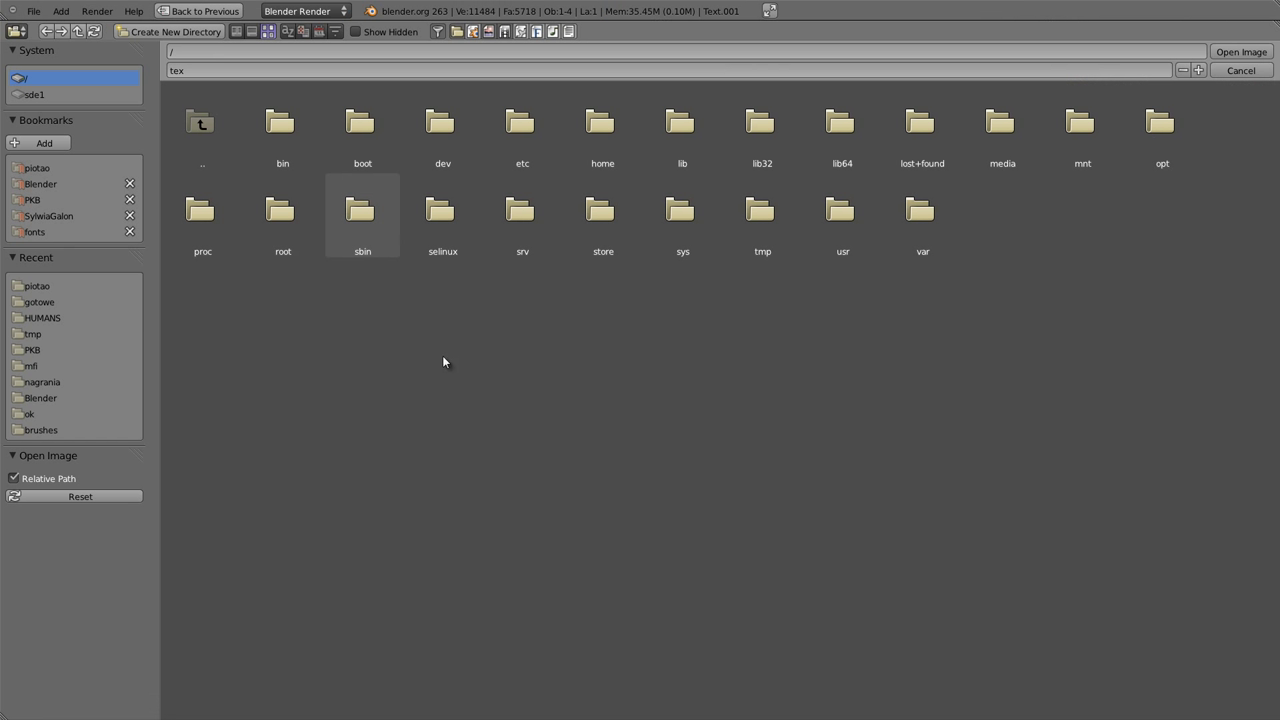
left_click(40, 168)
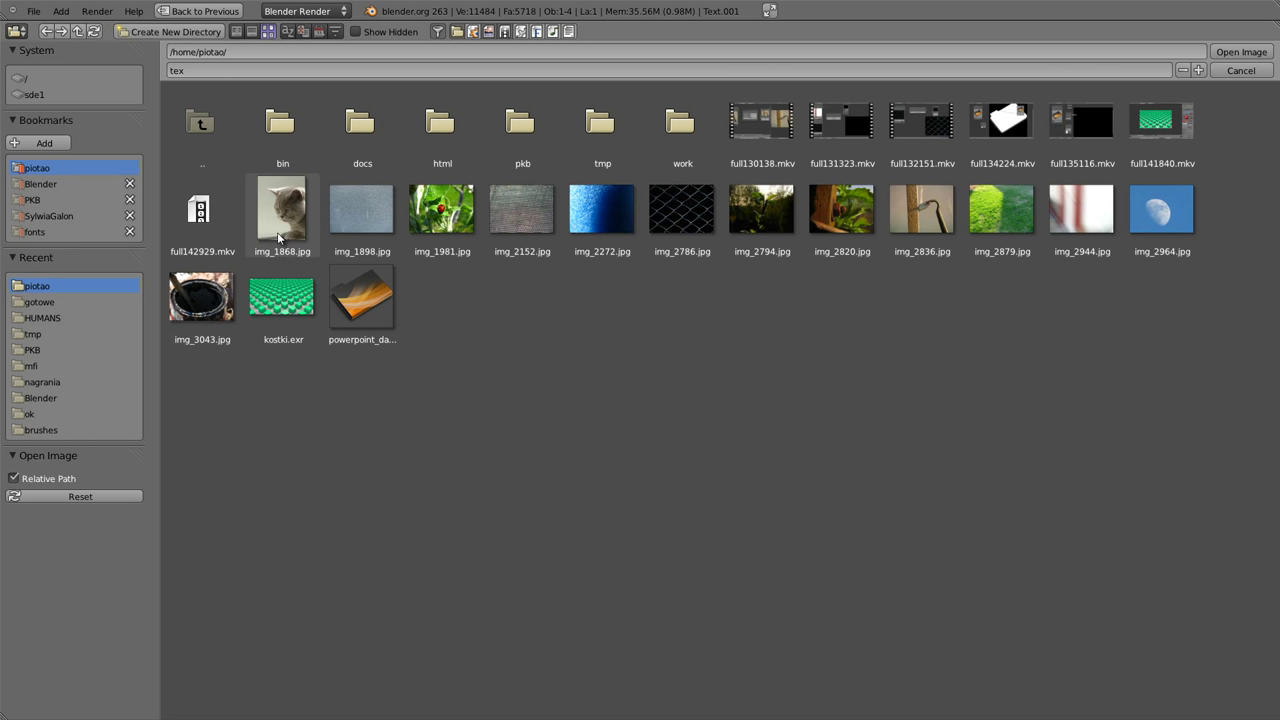
left_click(842, 212)
Step: Load img_2820.jpg, feed it to a Viewer node, and fit the backdrop in a maximized editor
left_click(1241, 52)
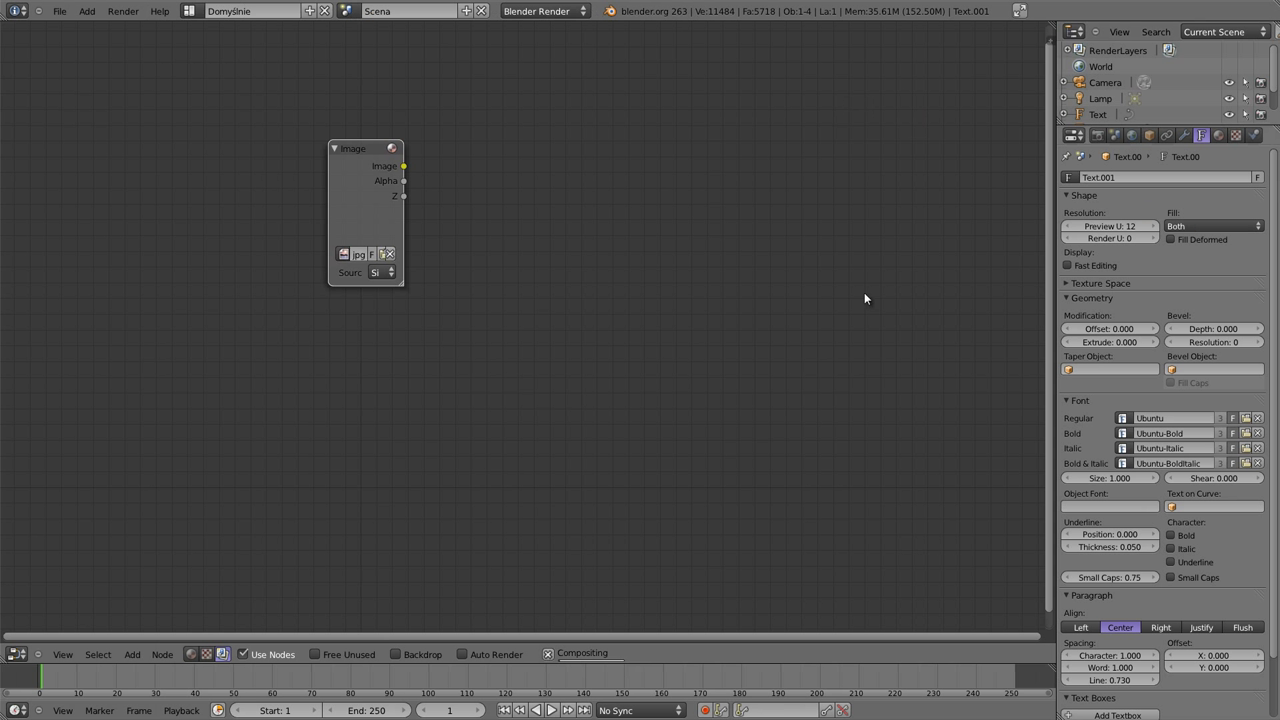
left_click(374, 166, "ctrl+shift")
left_click(396, 655)
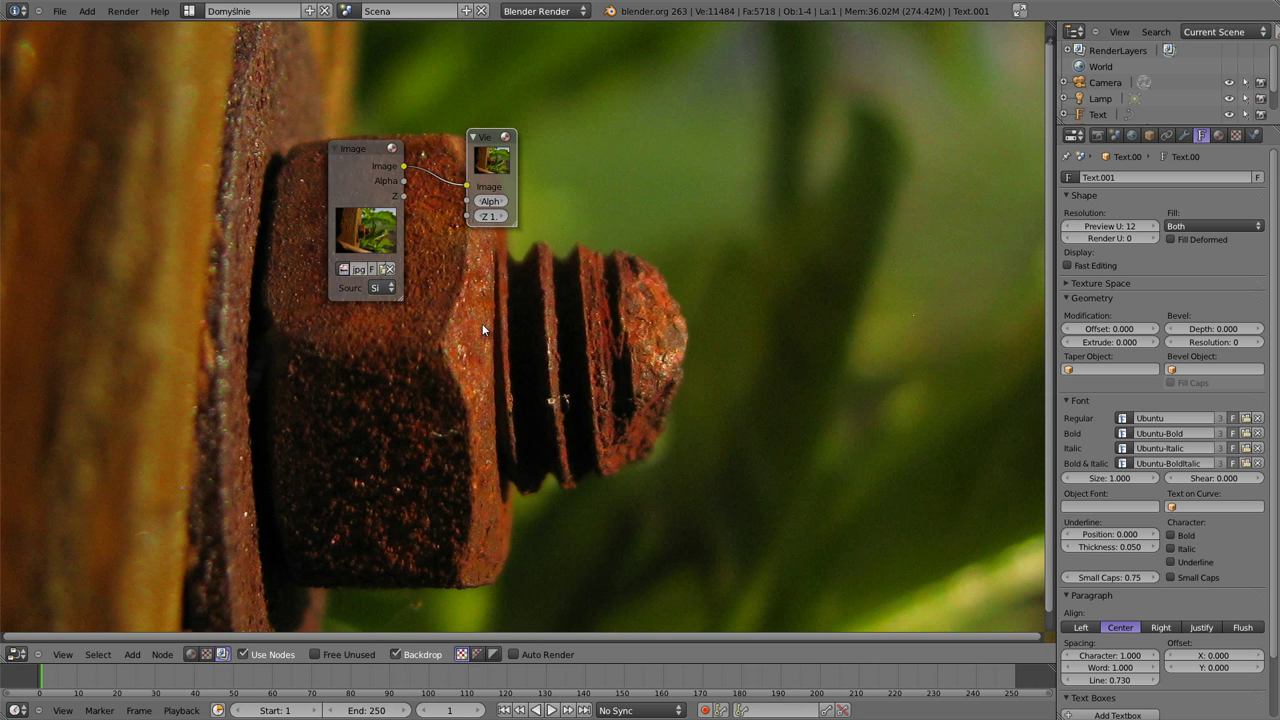
key("v")
key("v")
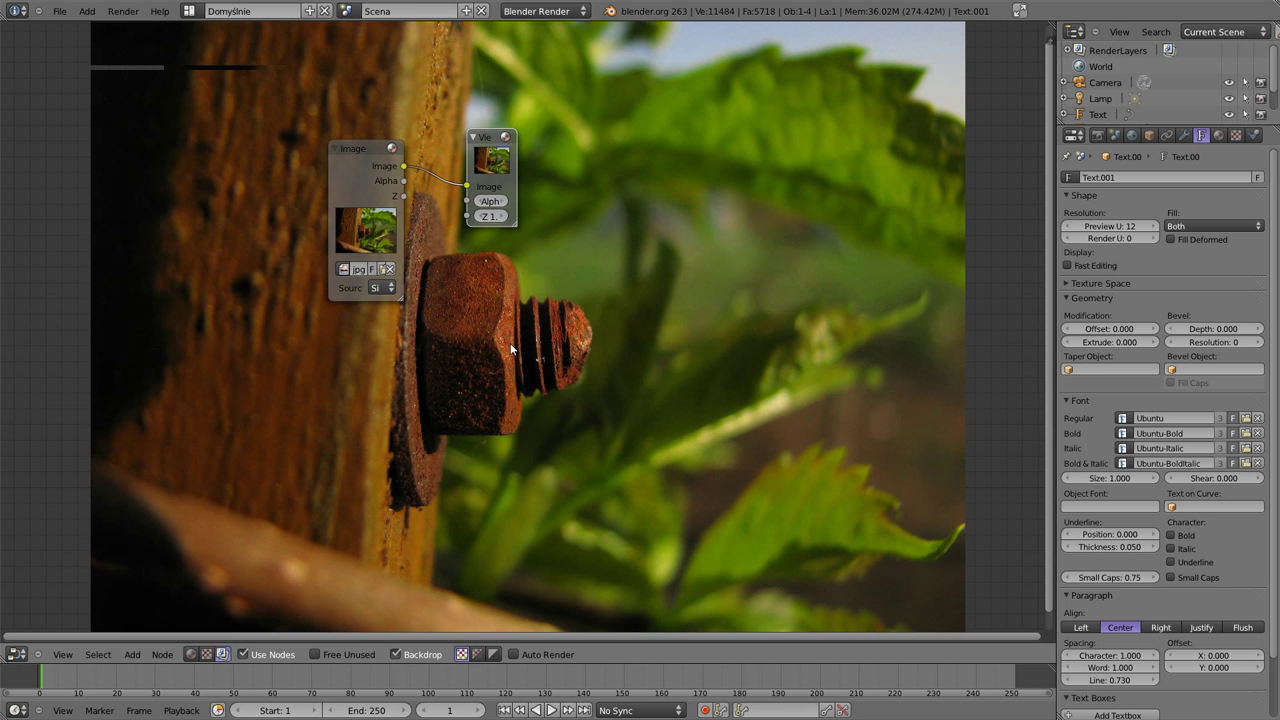
key("v")
middle_click_drag(608, 366, 638, 377, "alt")
key("ctrl+Up")
middle_click_drag(675, 425, 773, 437, "alt")
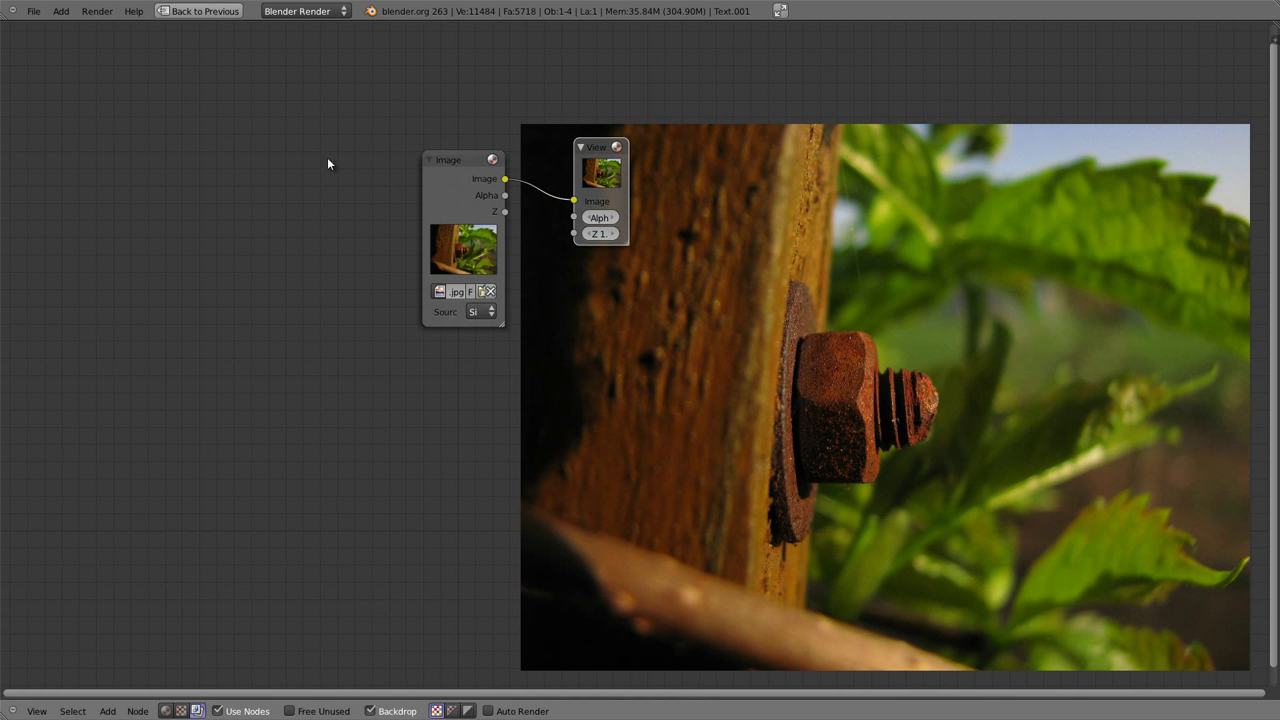
Step: Rearrange the Image and Viewer nodes toward the top of the editor
left_click_drag(447, 168, 303, 150)
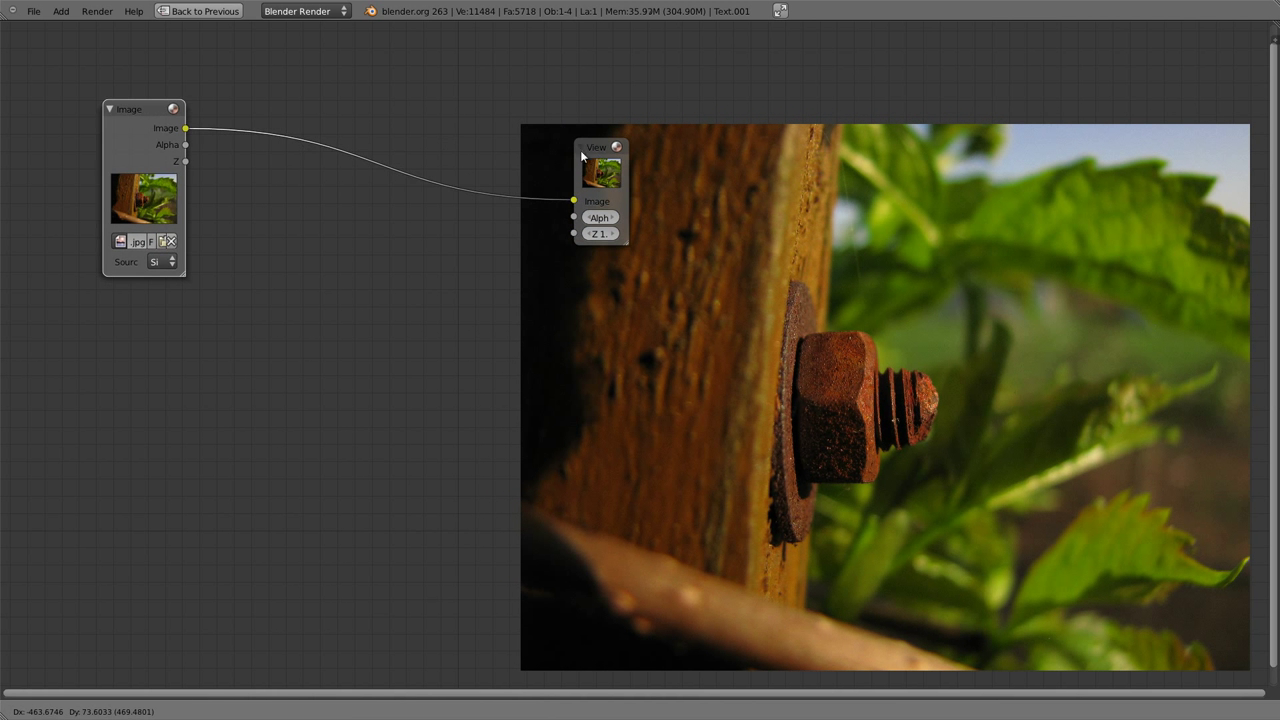
left_click_drag(582, 155, 452, 60)
left_click_drag(164, 112, 106, 86)
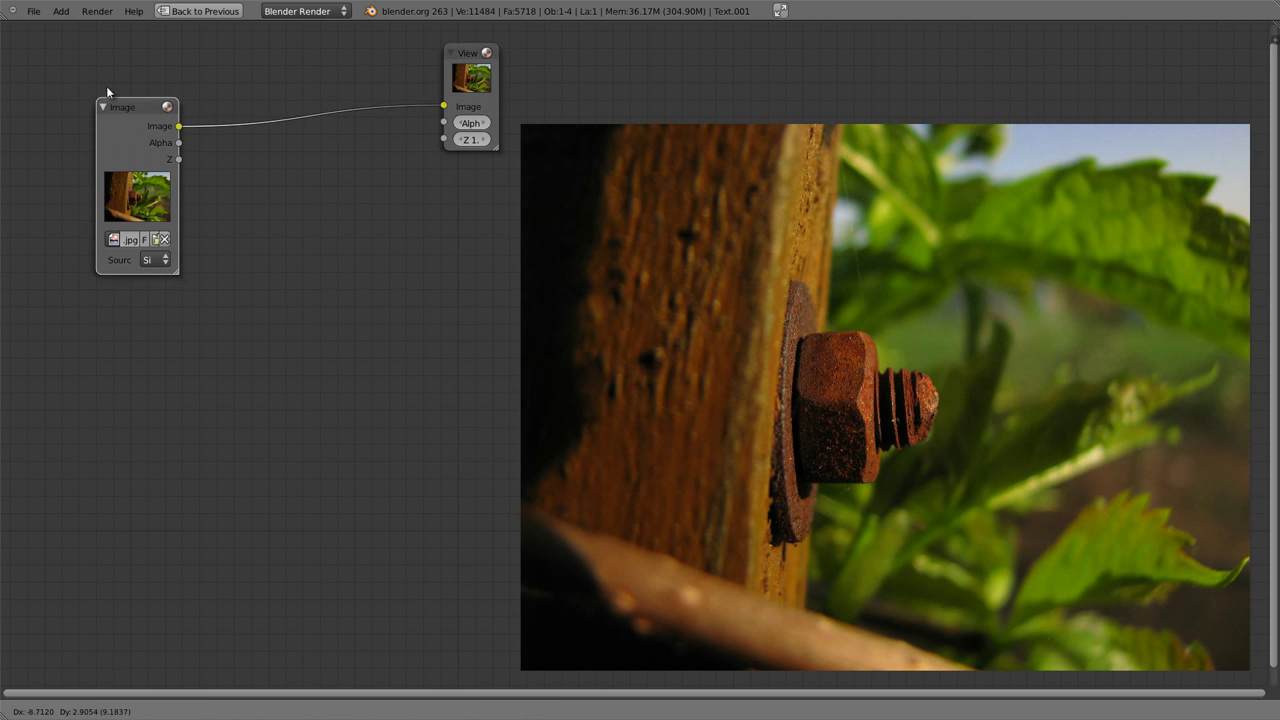
middle_click_drag(270, 217, 299, 236, "ctrl")
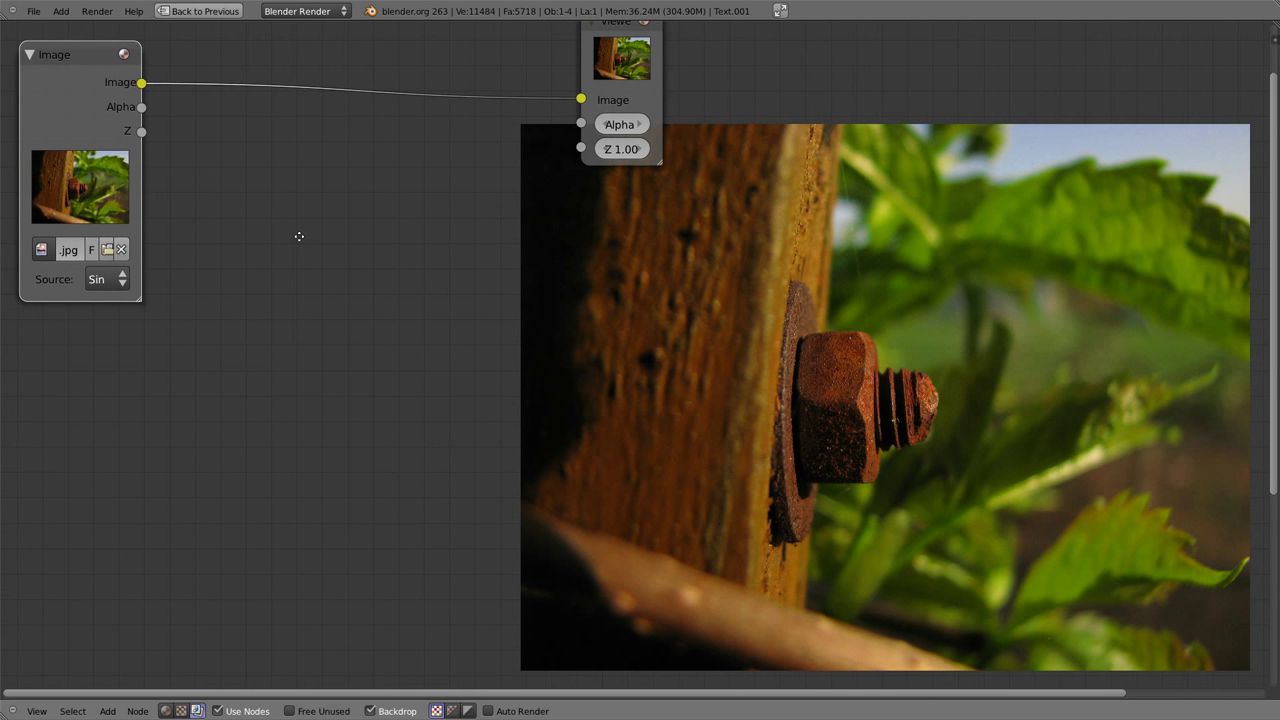
left_click_drag(656, 90, 676, 114)
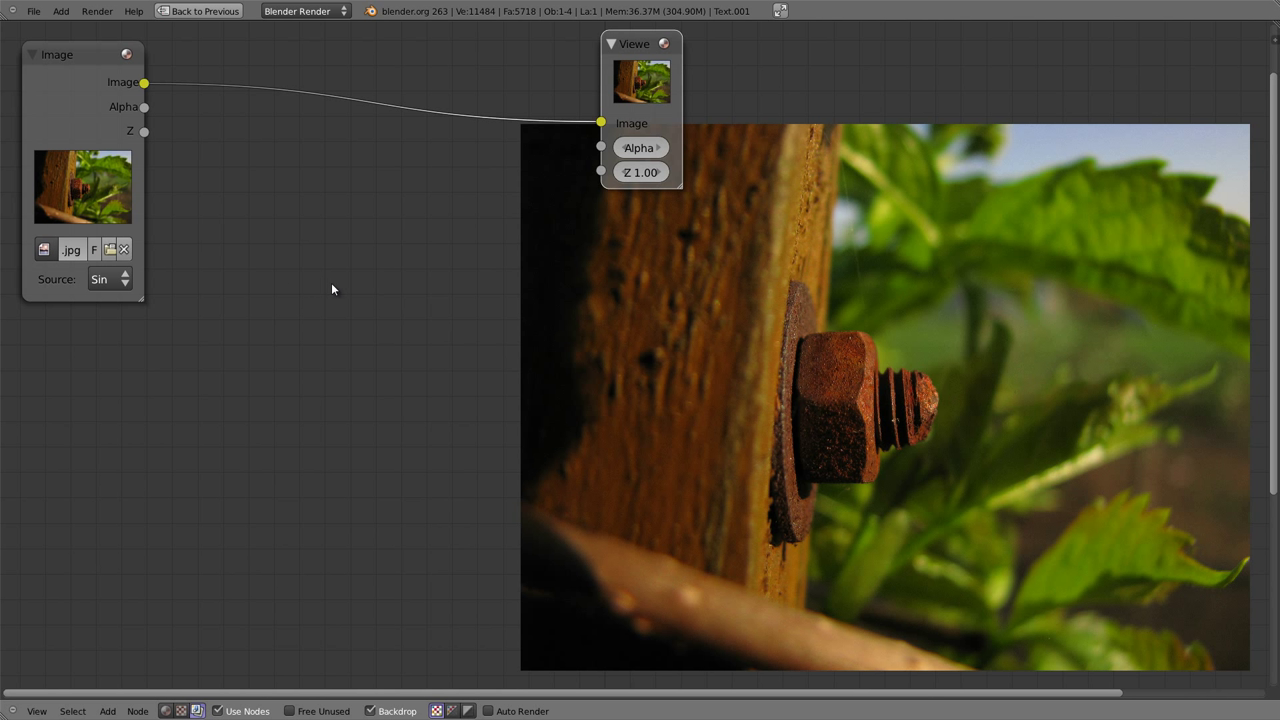
Step: Add a Color Balance node from the Color category and place it in the editor
key("shift+a")
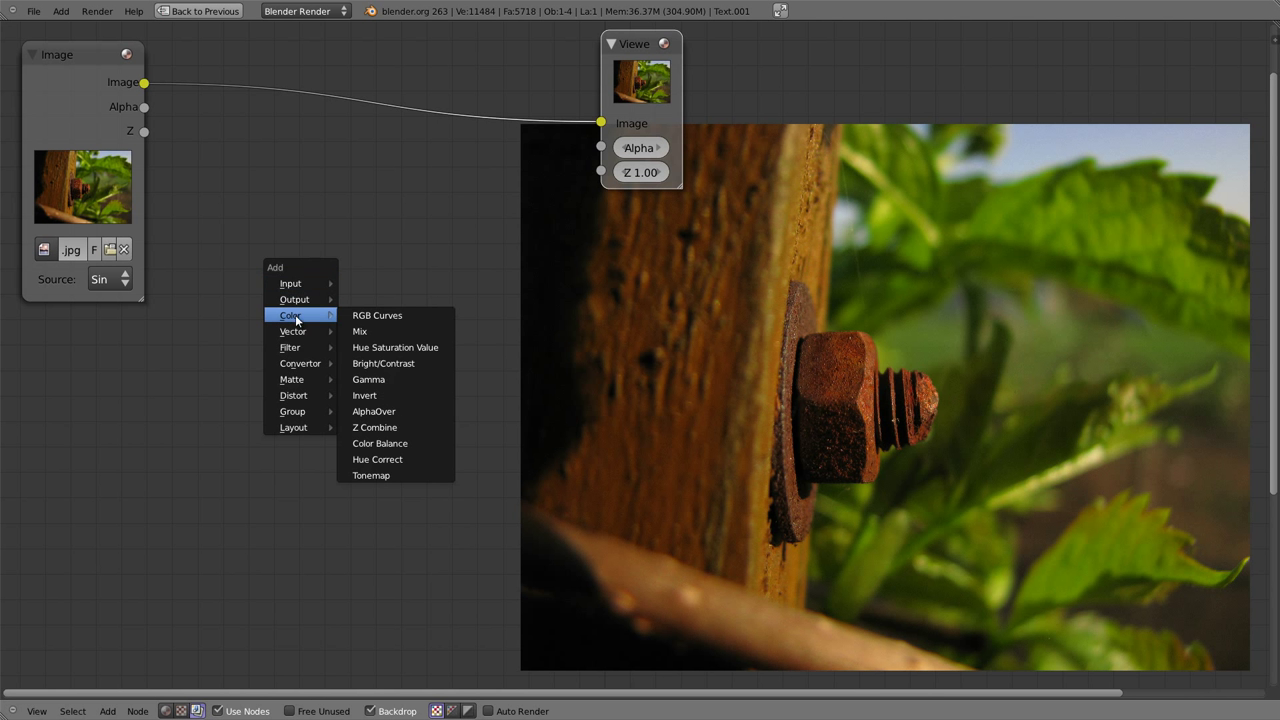
left_click(388, 443)
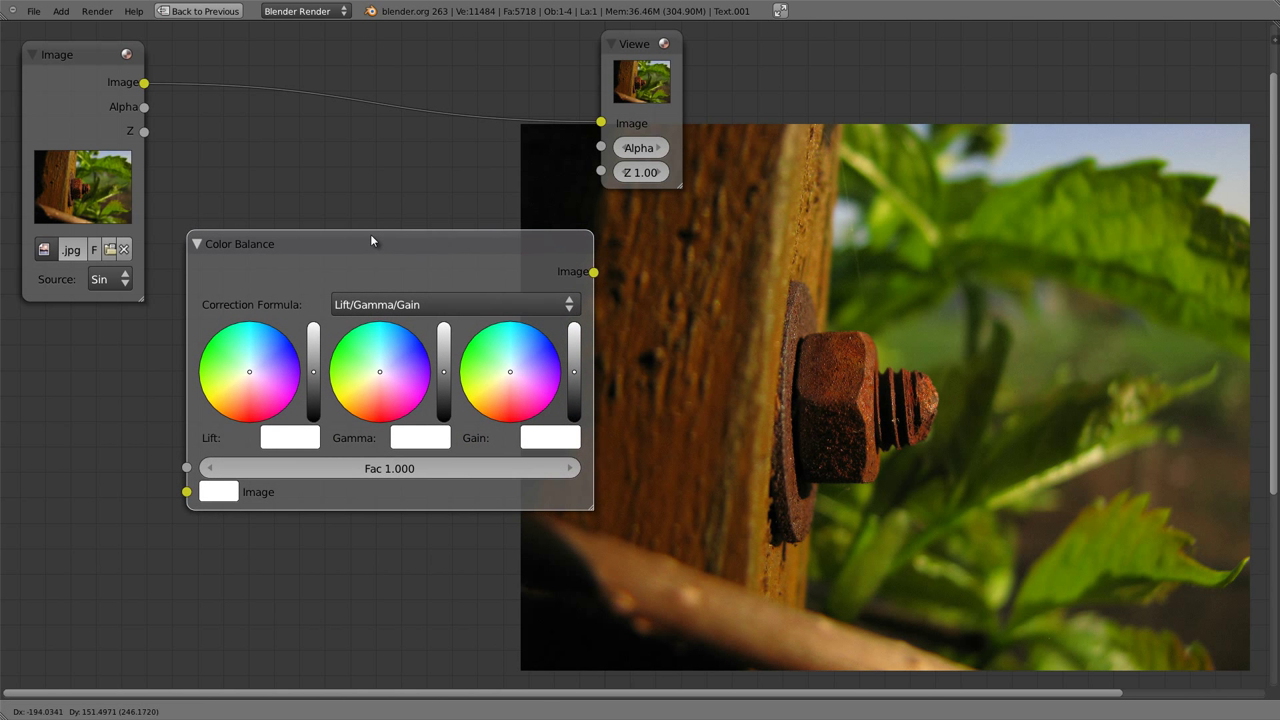
left_click(370, 240)
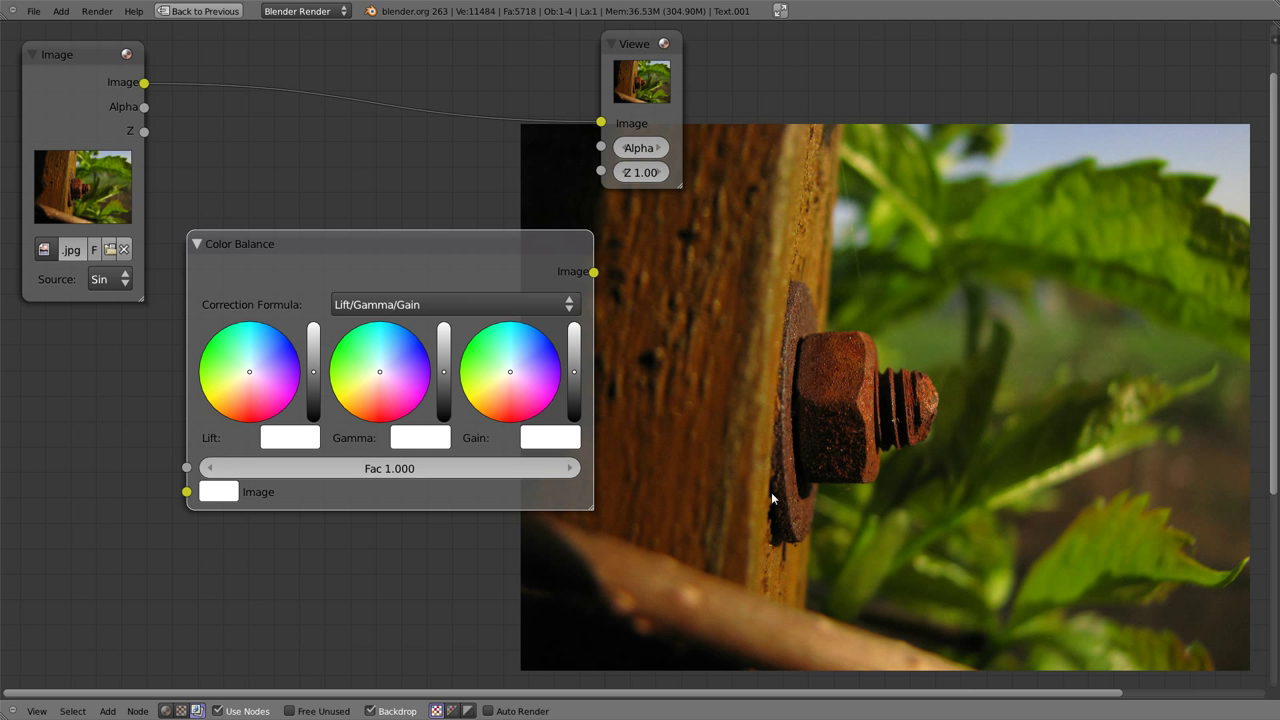
Step: Reposition the Color Balance node and move the Viewer node up out of the way
mouse_move(469, 240)
left_mouse_down()
mouse_move(317, 343)
mouse_move(415, 367)
left_mouse_up()
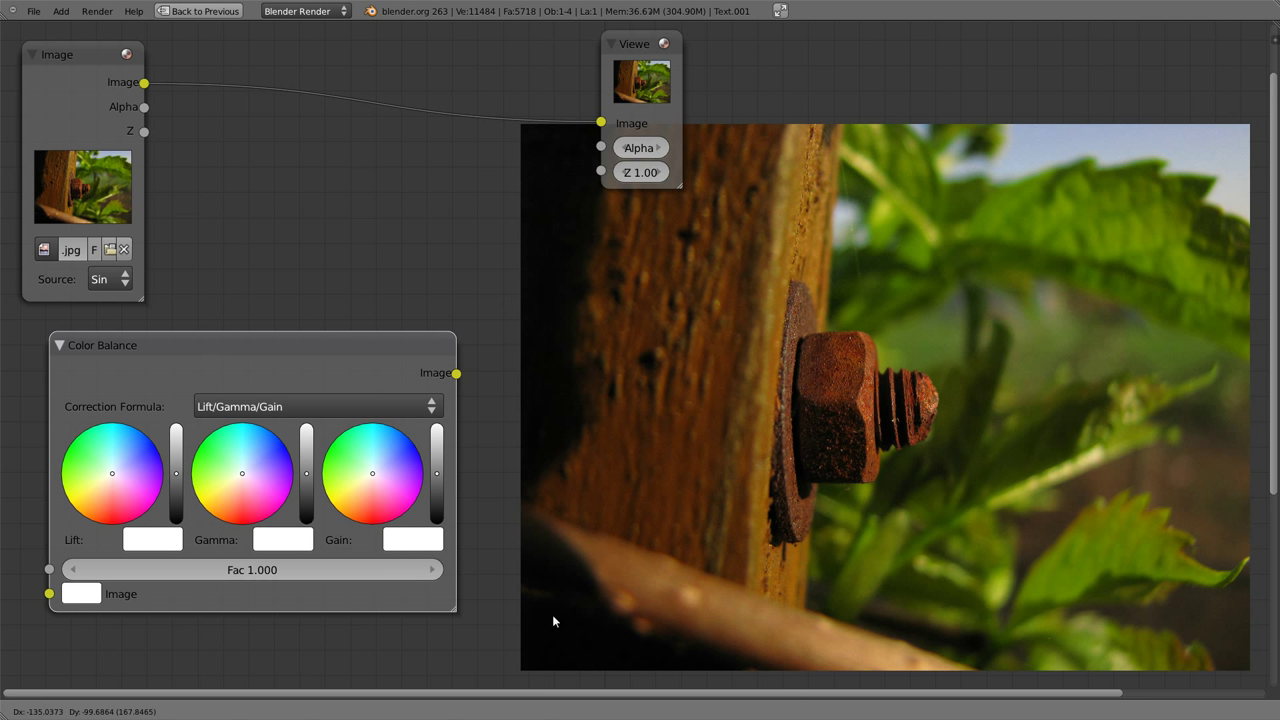
right_click(818, 460)
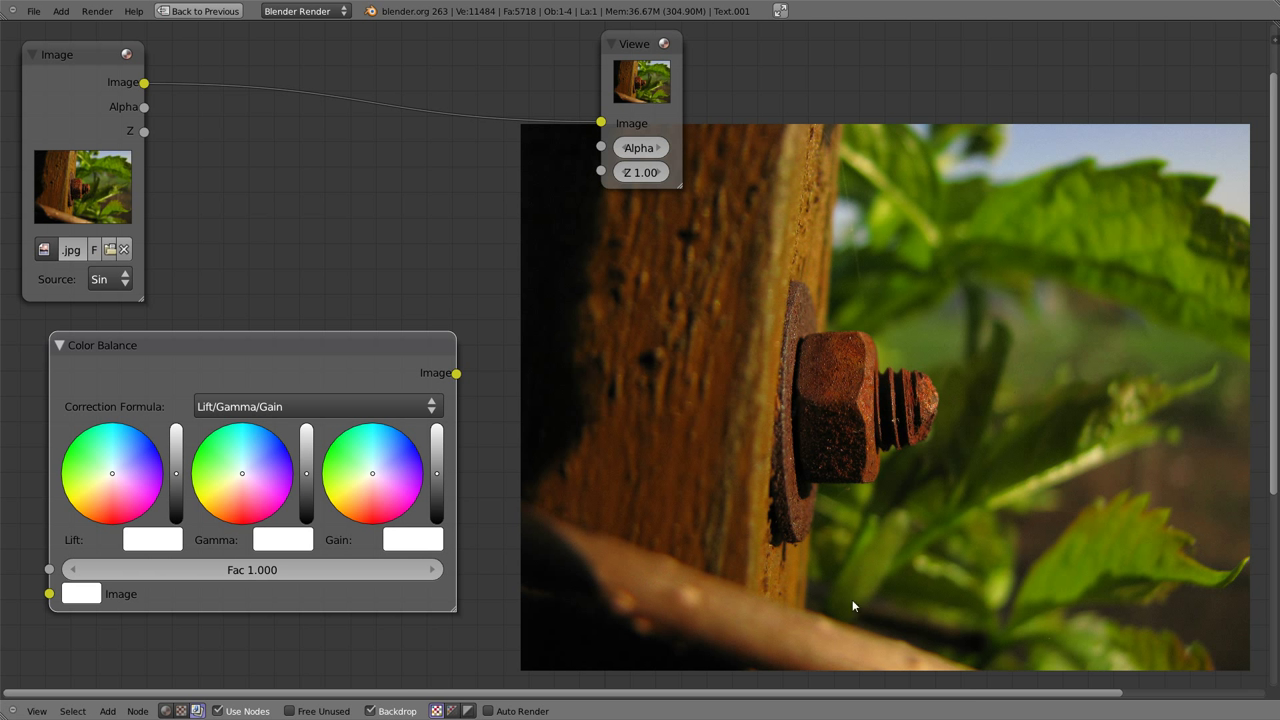
mouse_move(234, 344)
left_mouse_down()
mouse_move(294, 323)
mouse_move(214, 389)
left_mouse_up()
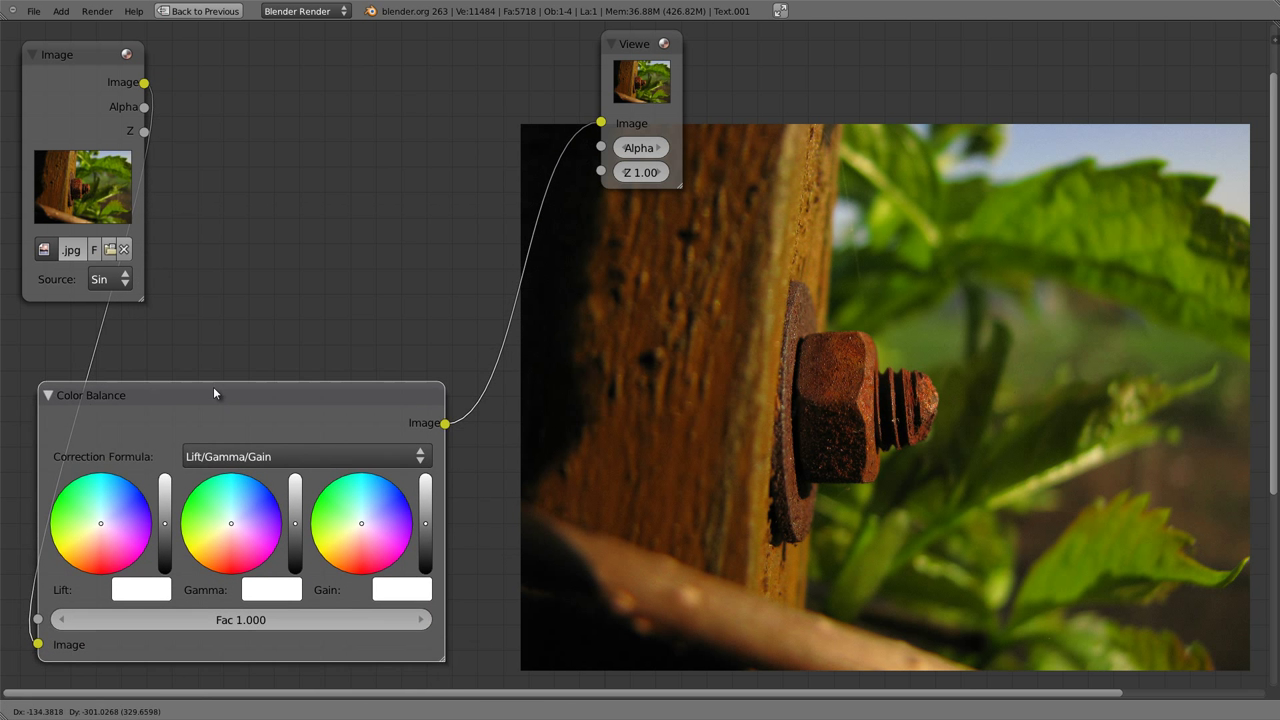
left_click_drag(629, 46, 422, 74)
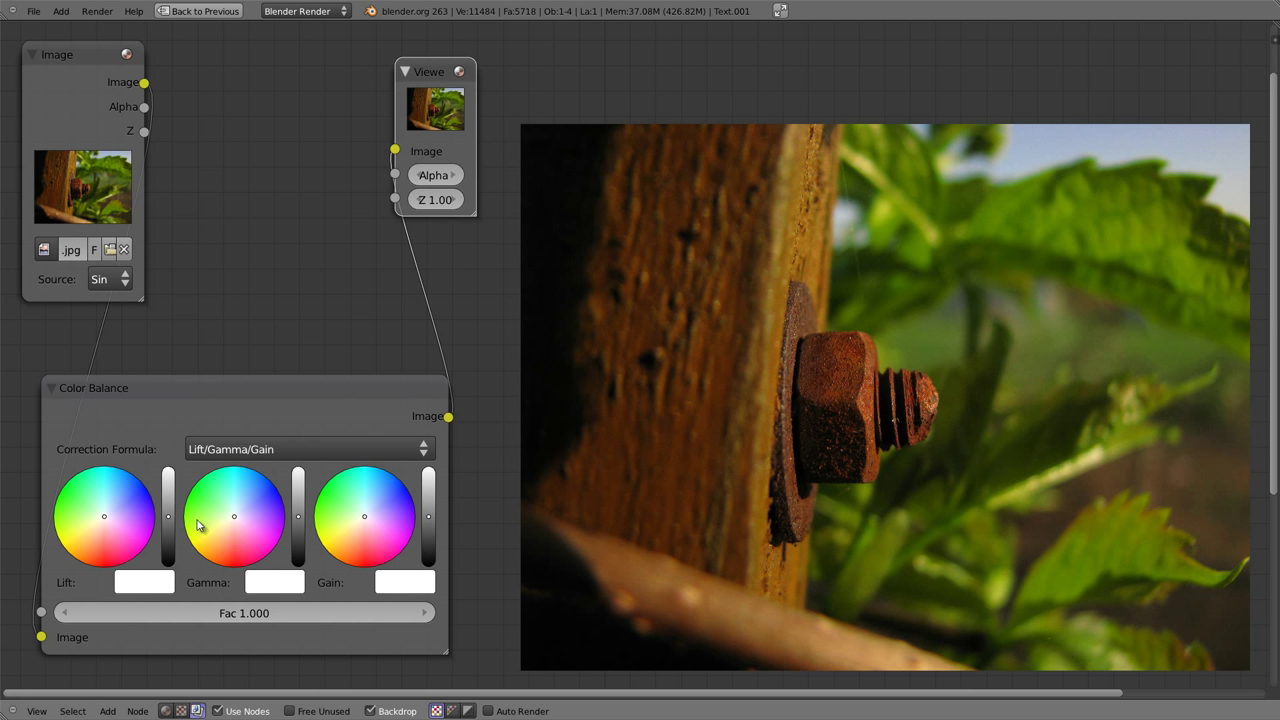
Step: Set the Color Balance Fac to 0 to disable the grading
left_click(270, 612)
type("0")
key("Return")
Step: Undo Fac back to 1.000, try Offset/Power/Slope (ASC-CDL), then return to Lift/Gamma/Gain
key("ctrl+z")
left_click(328, 447)
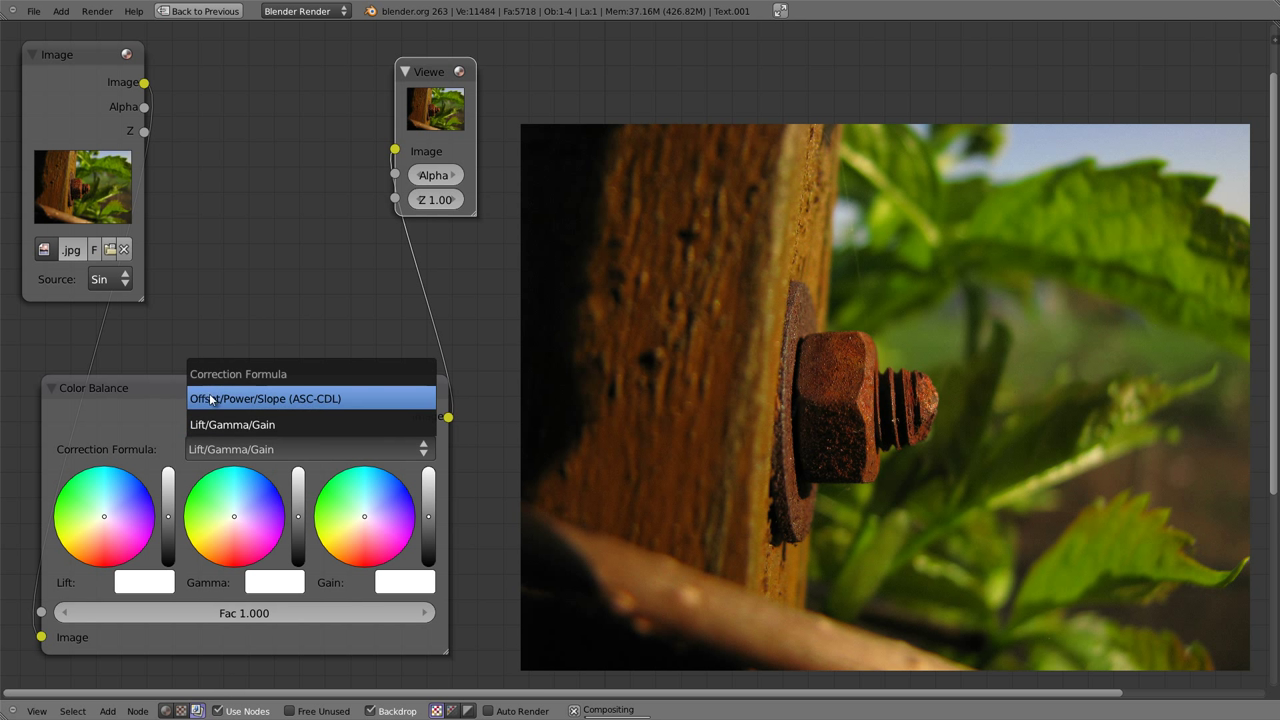
left_click(228, 396)
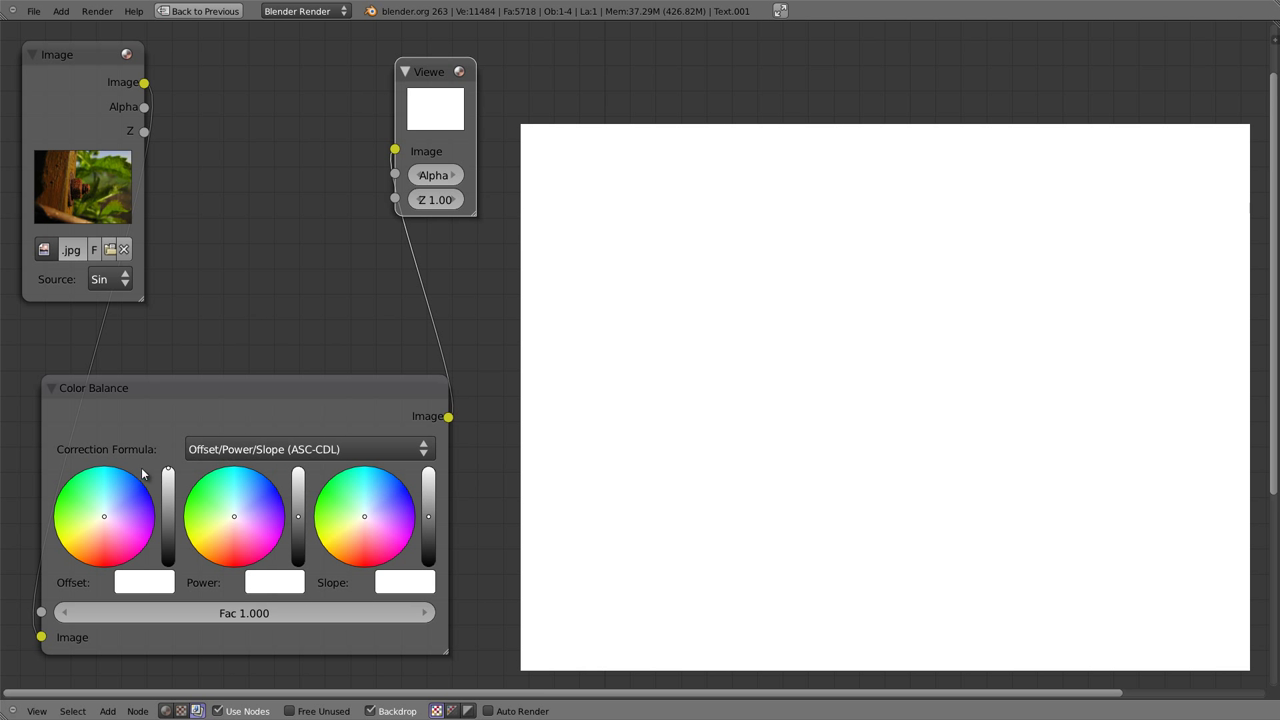
left_click(255, 449)
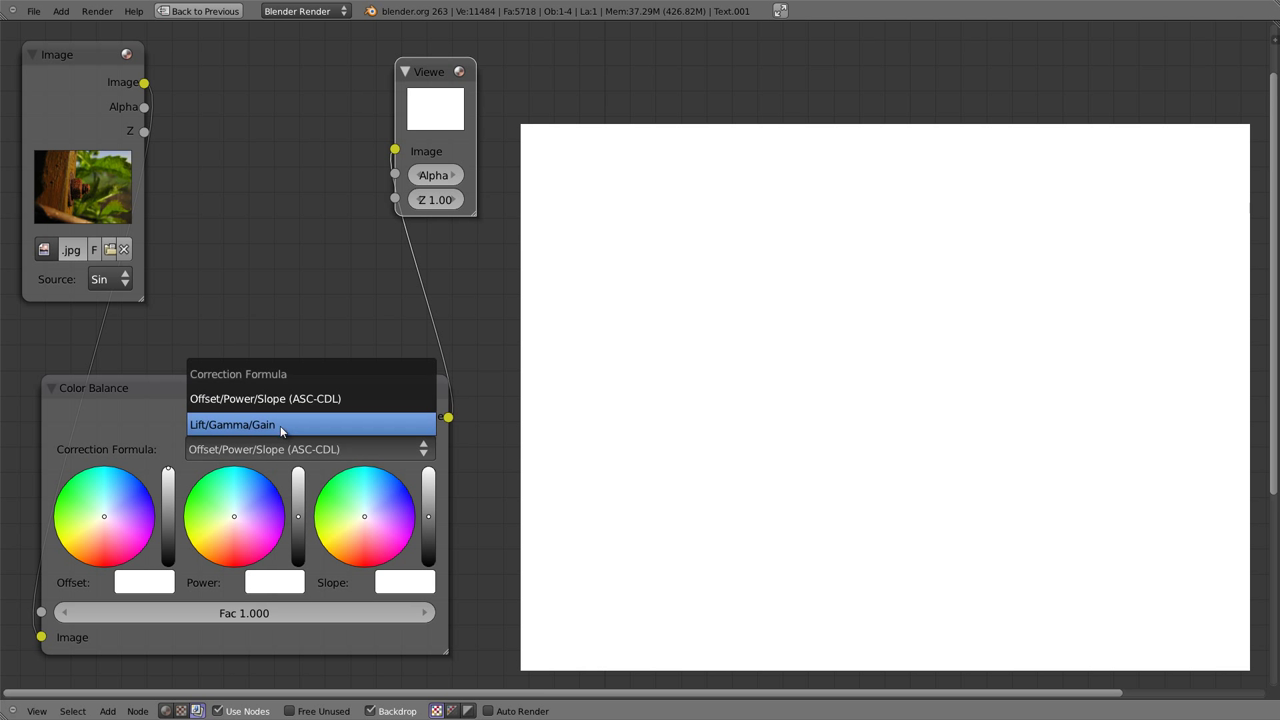
left_click(253, 424)
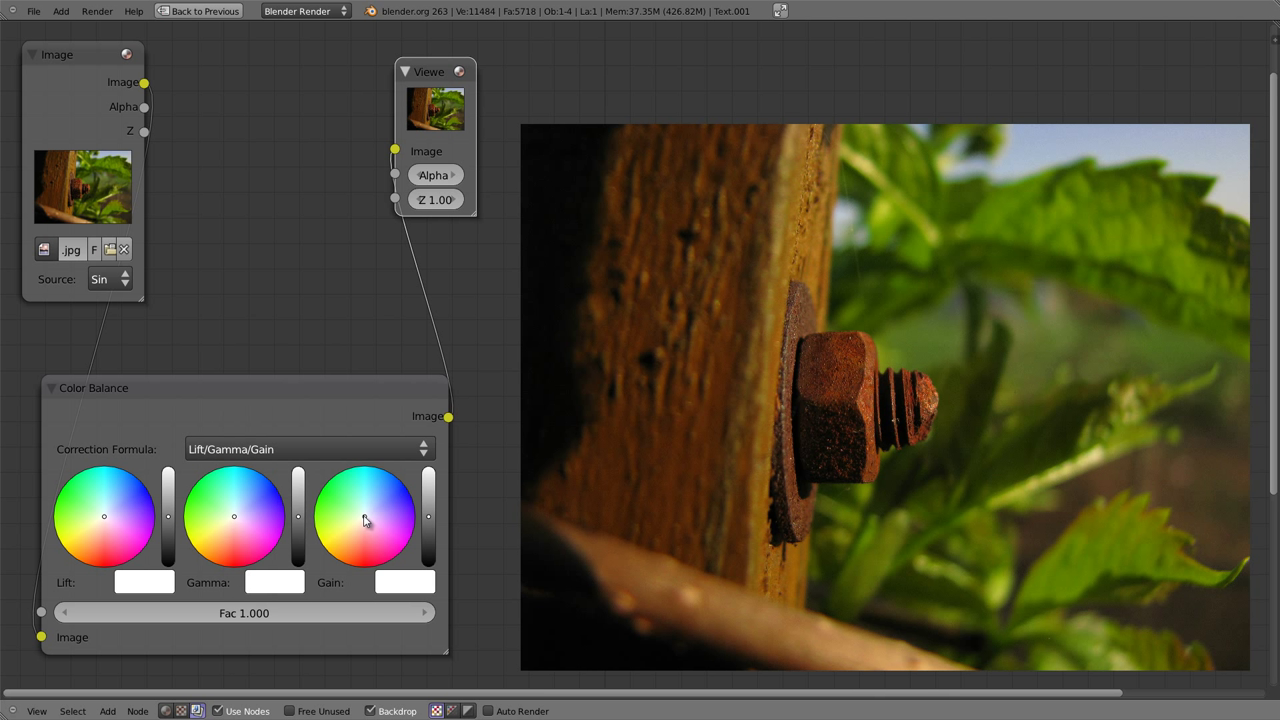
Step: Push the Gain wheel toward blue and give the Lift wheel a slight warm orange tint
left_click_drag(365, 520, 373, 507)
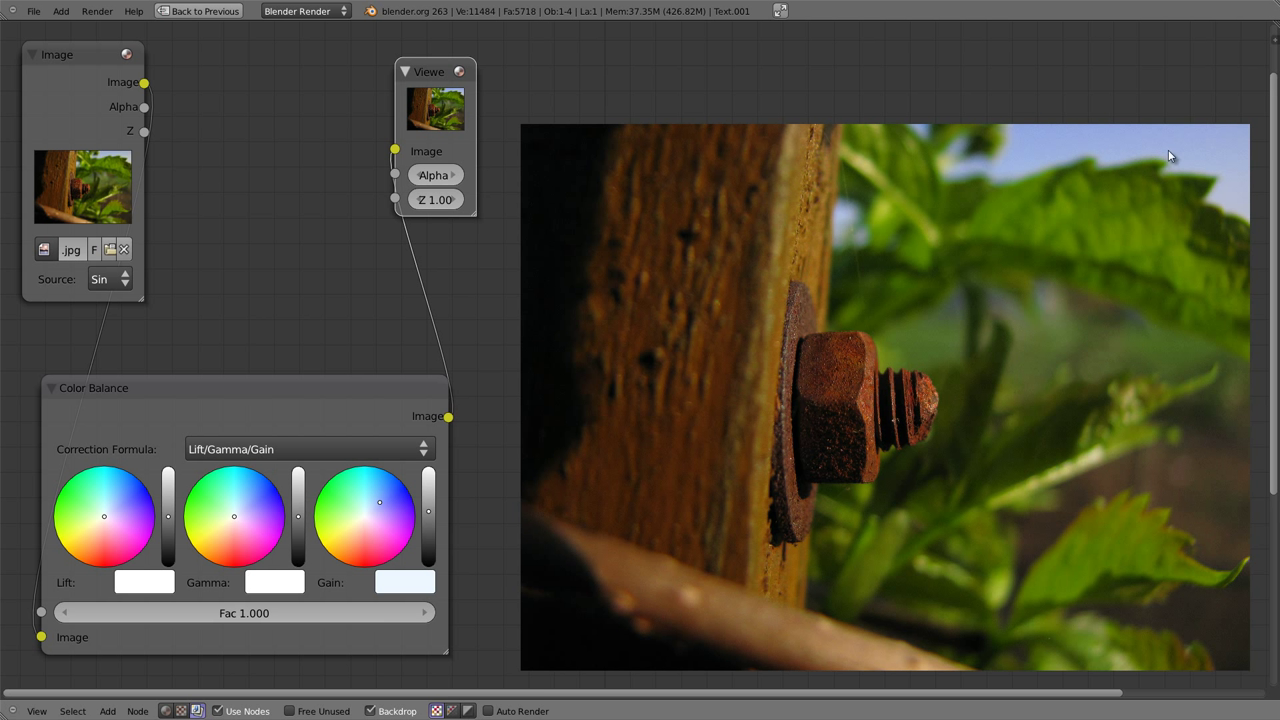
left_click_drag(380, 507, 393, 493)
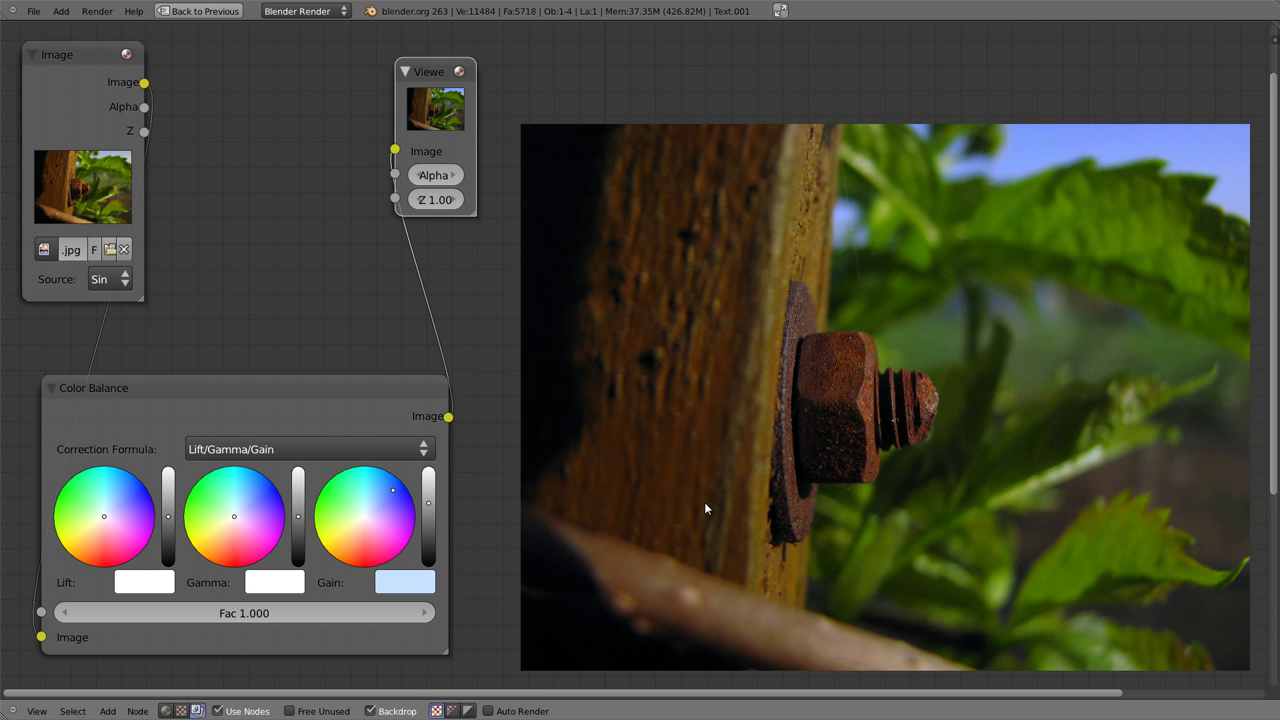
left_click(106, 522)
left_click_drag(104, 517, 95, 526)
Step: Try pink then pale green Gamma tints, settle Gamma near neutral, and shift Lift toward blue
left_click(232, 518)
left_click_drag(232, 518, 245, 527)
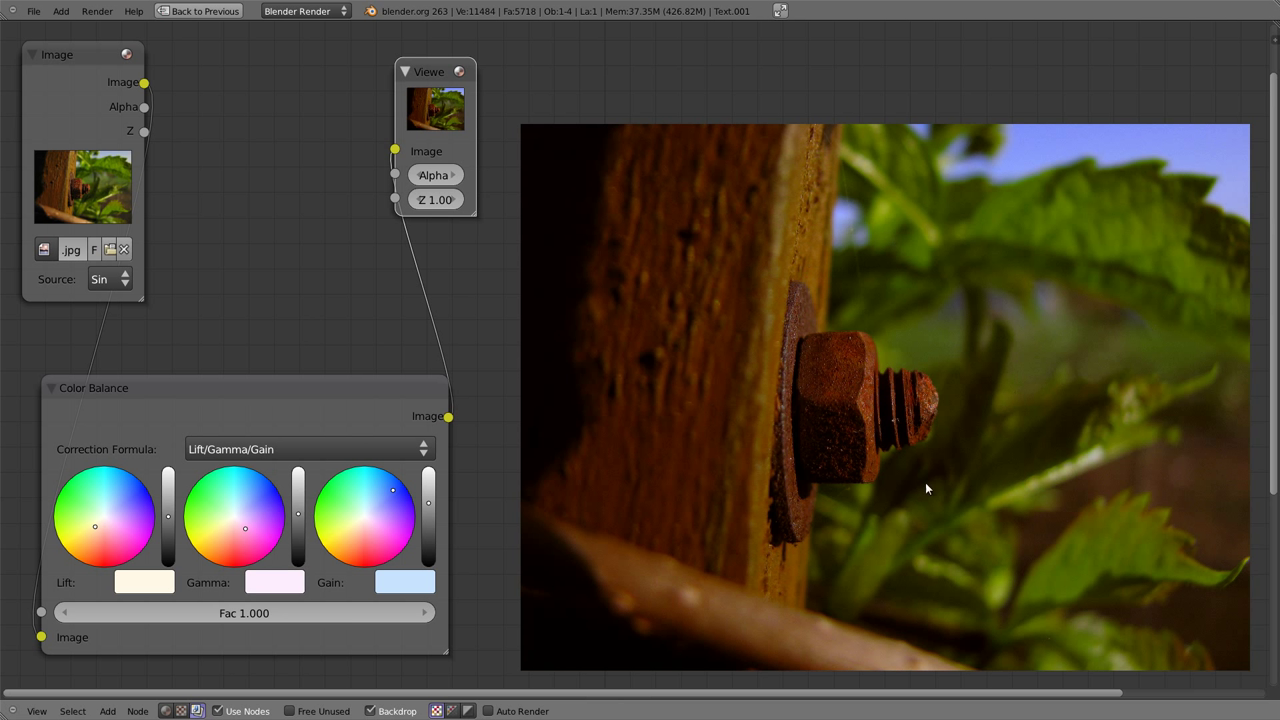
left_click_drag(246, 524, 211, 499)
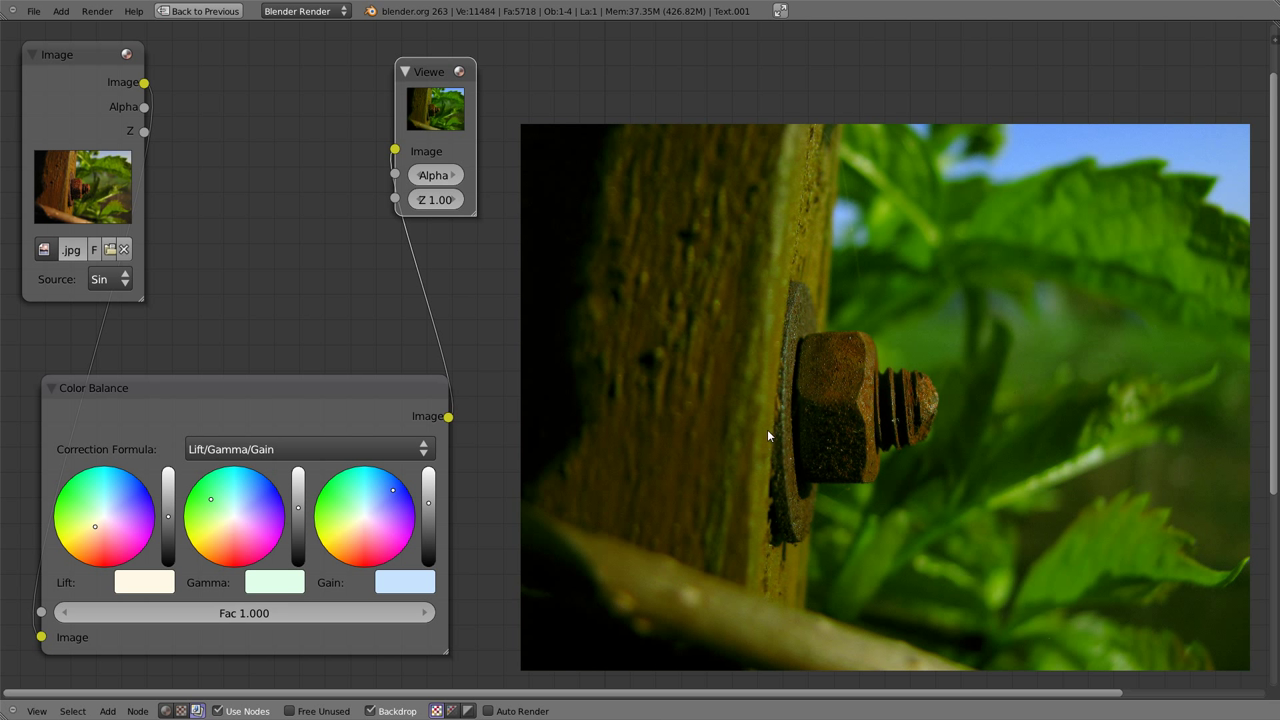
left_click_drag(211, 503, 238, 517)
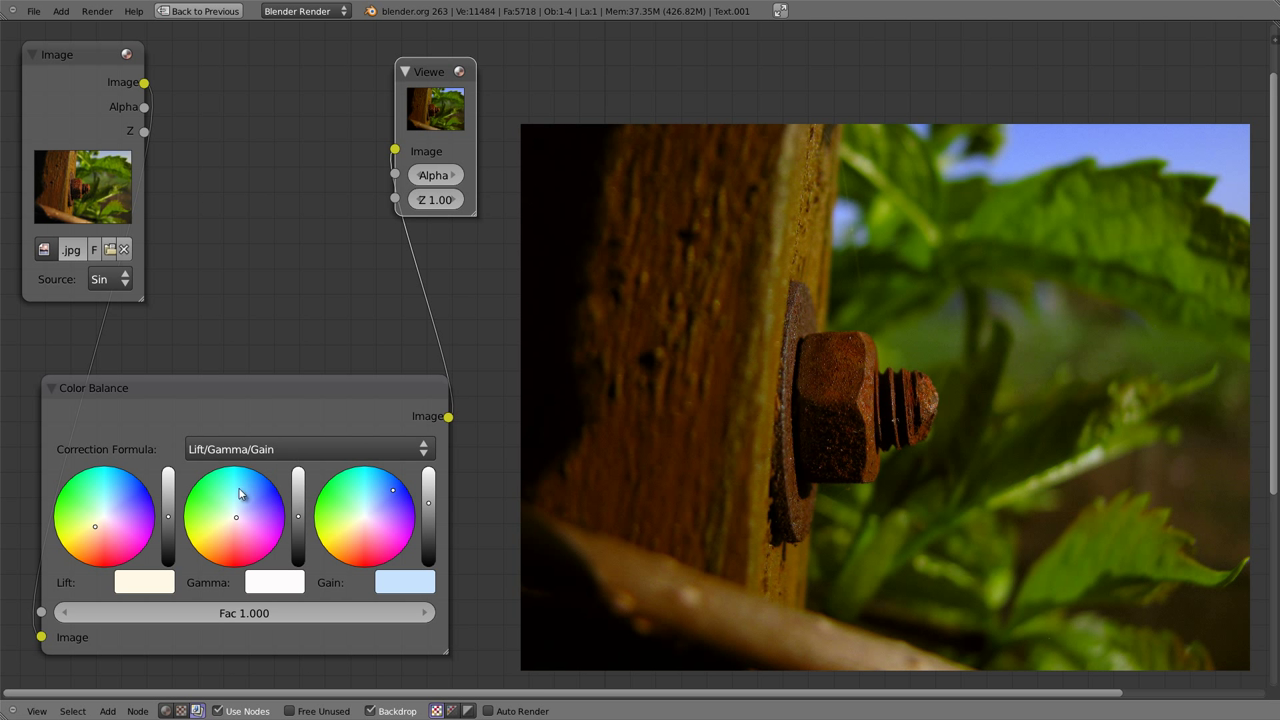
left_click_drag(95, 527, 114, 506)
left_click_drag(240, 520, 243, 508)
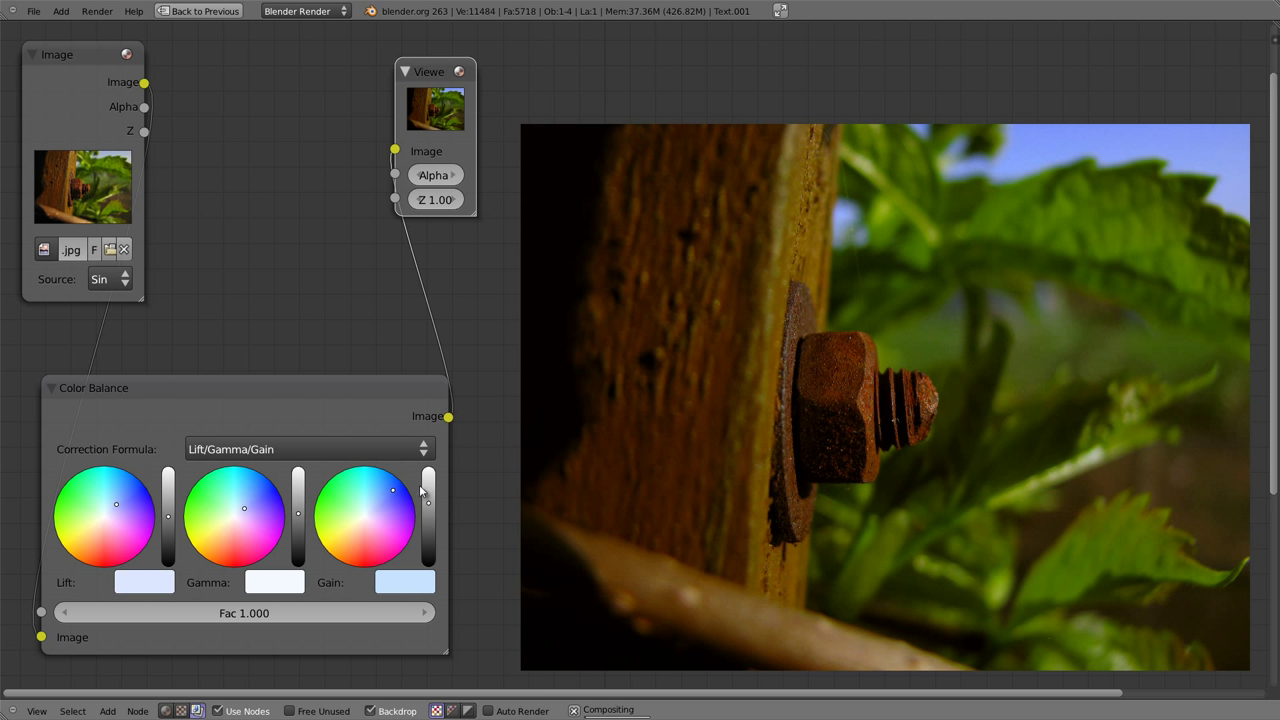
Step: Reset the Gain, give it a faint warm yellow tint, and slightly readjust the Lift
key("BackSpace")
left_click_drag(362, 516, 360, 523)
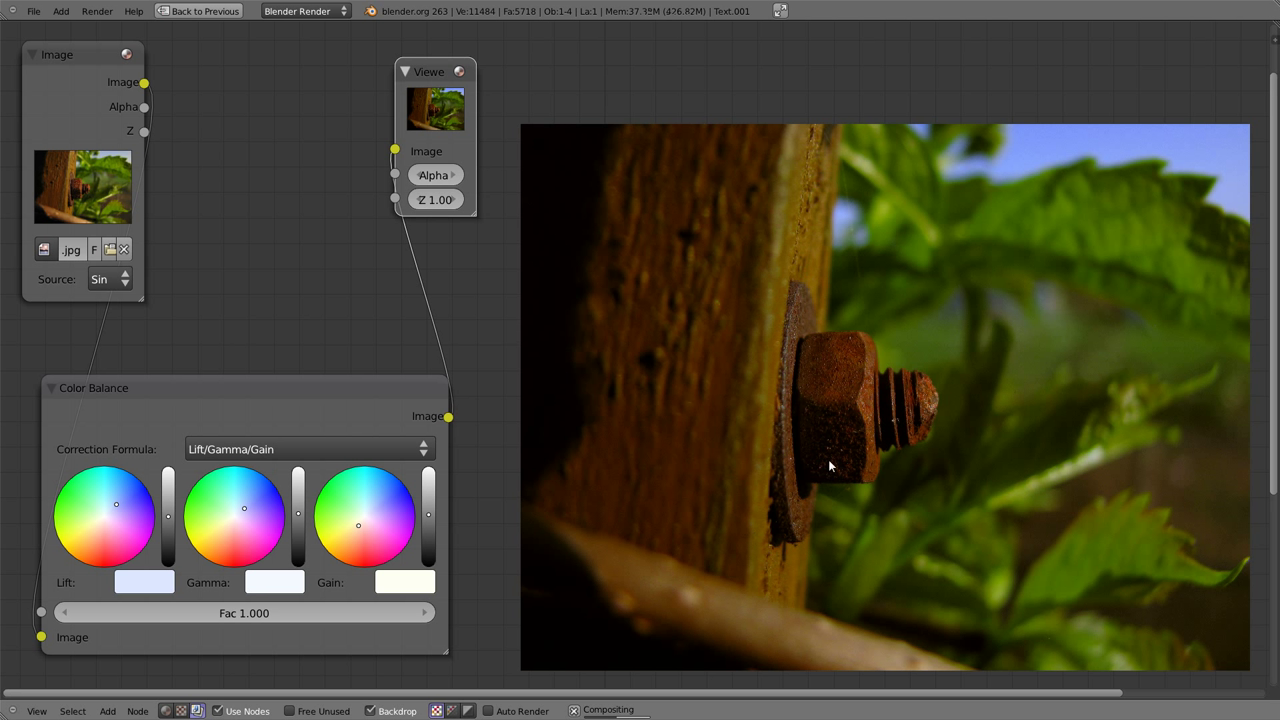
left_click_drag(117, 509, 112, 508)
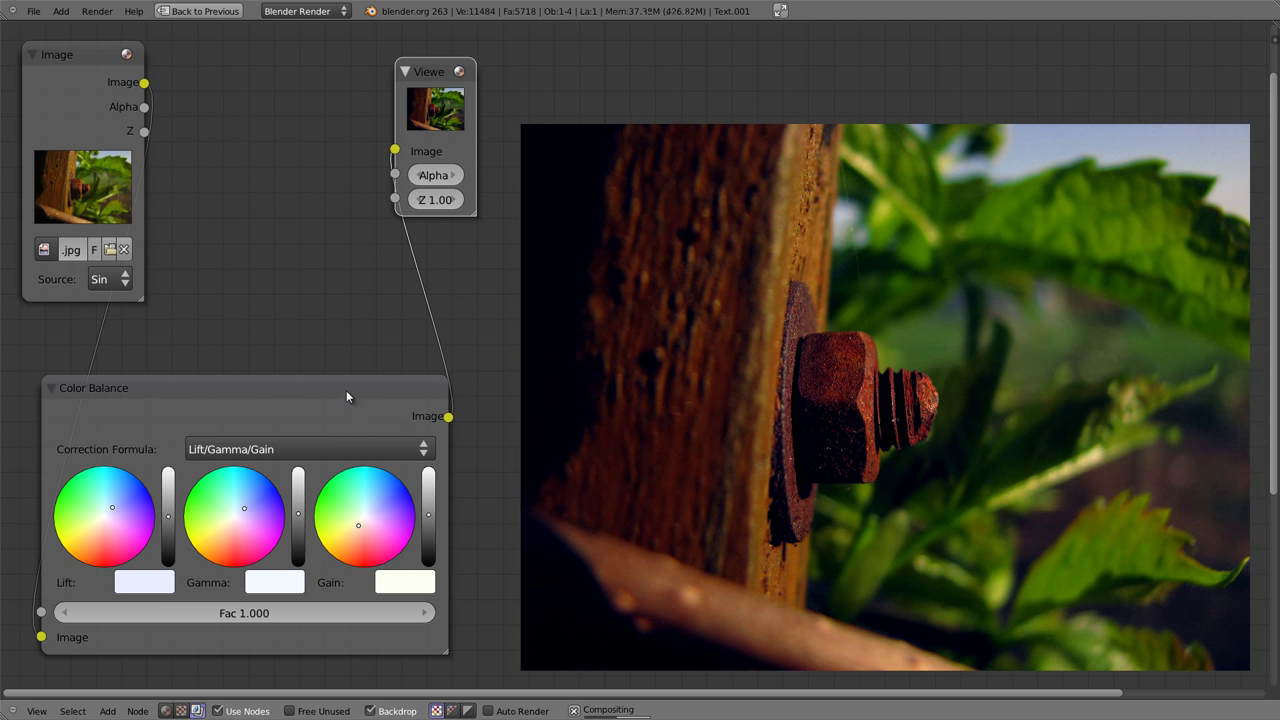
Step: Raise the Color Balance node slightly, then toggle the Viewer between original and graded photo, ending graded
key("g")
left_click(354, 319)
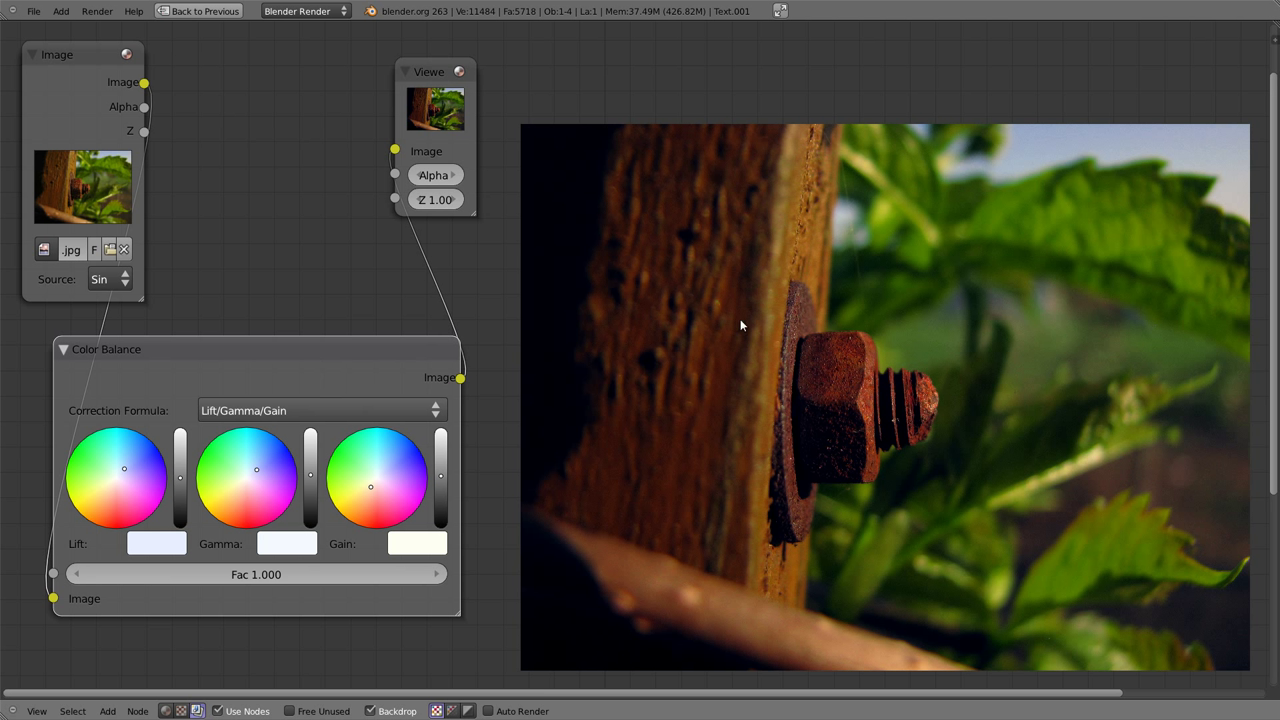
left_click(90, 78, "ctrl+shift")
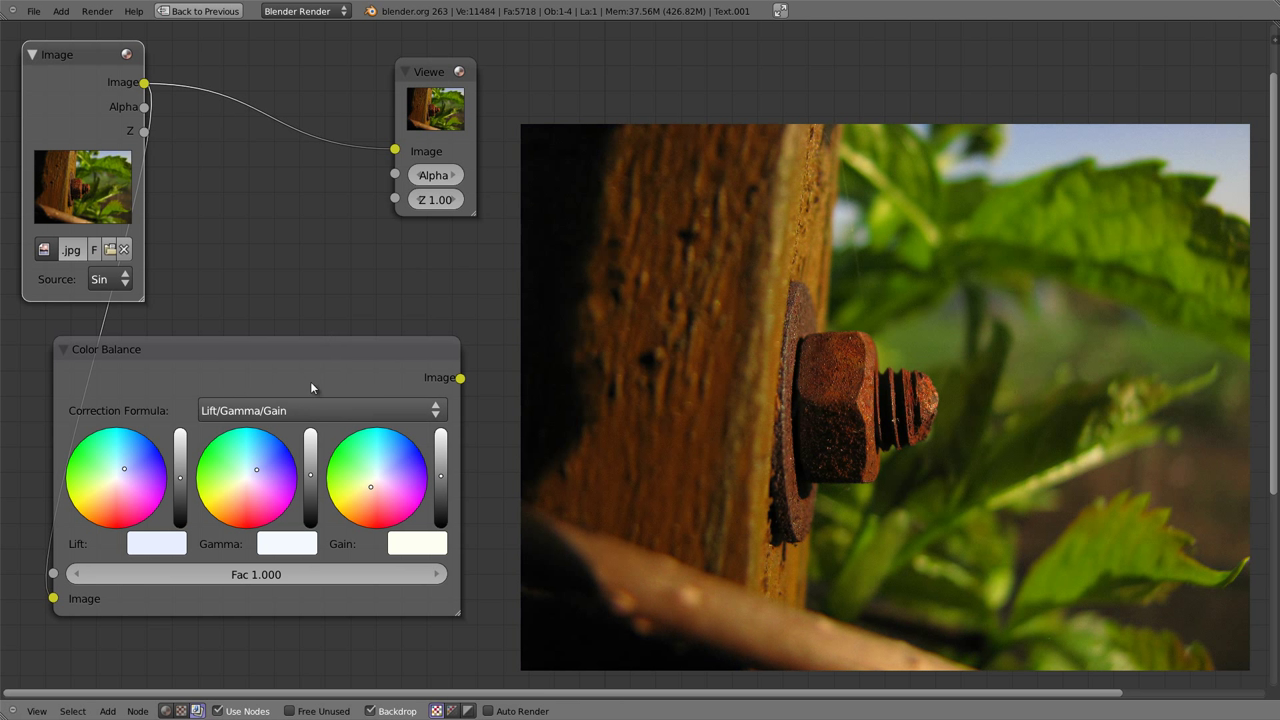
left_click(292, 343, "ctrl+shift")
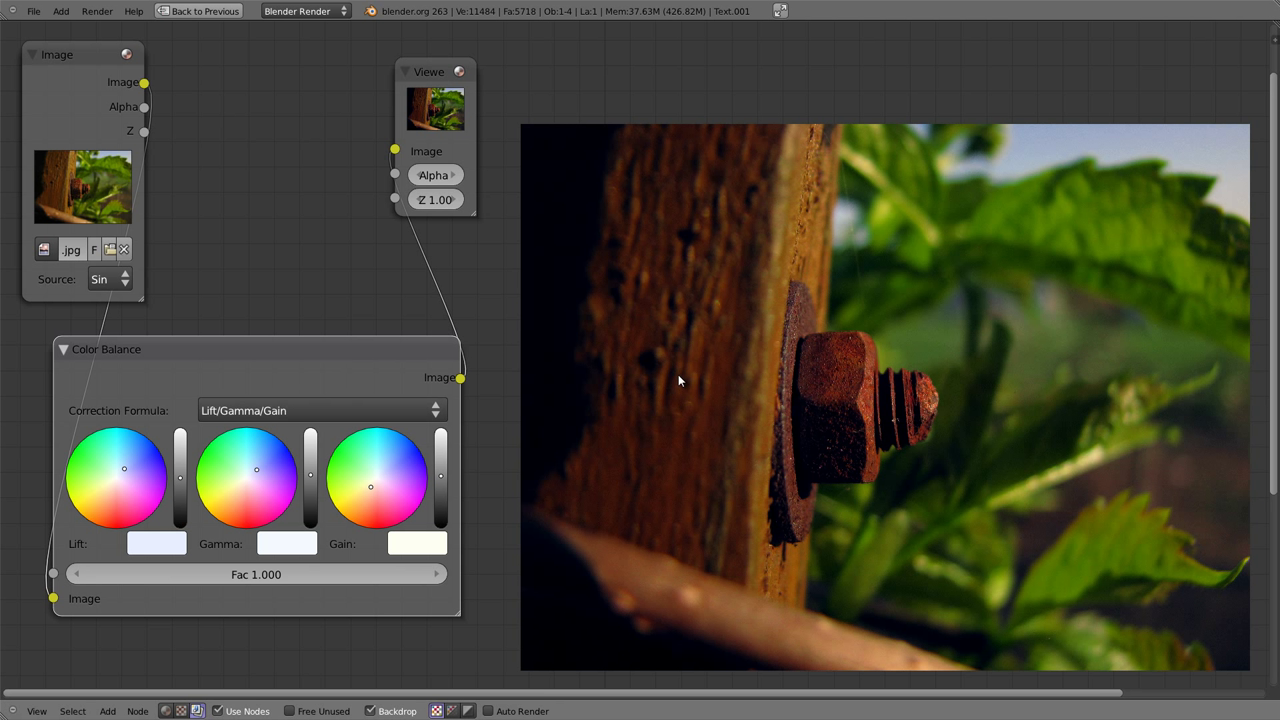
left_click(84, 54, "ctrl+shift")
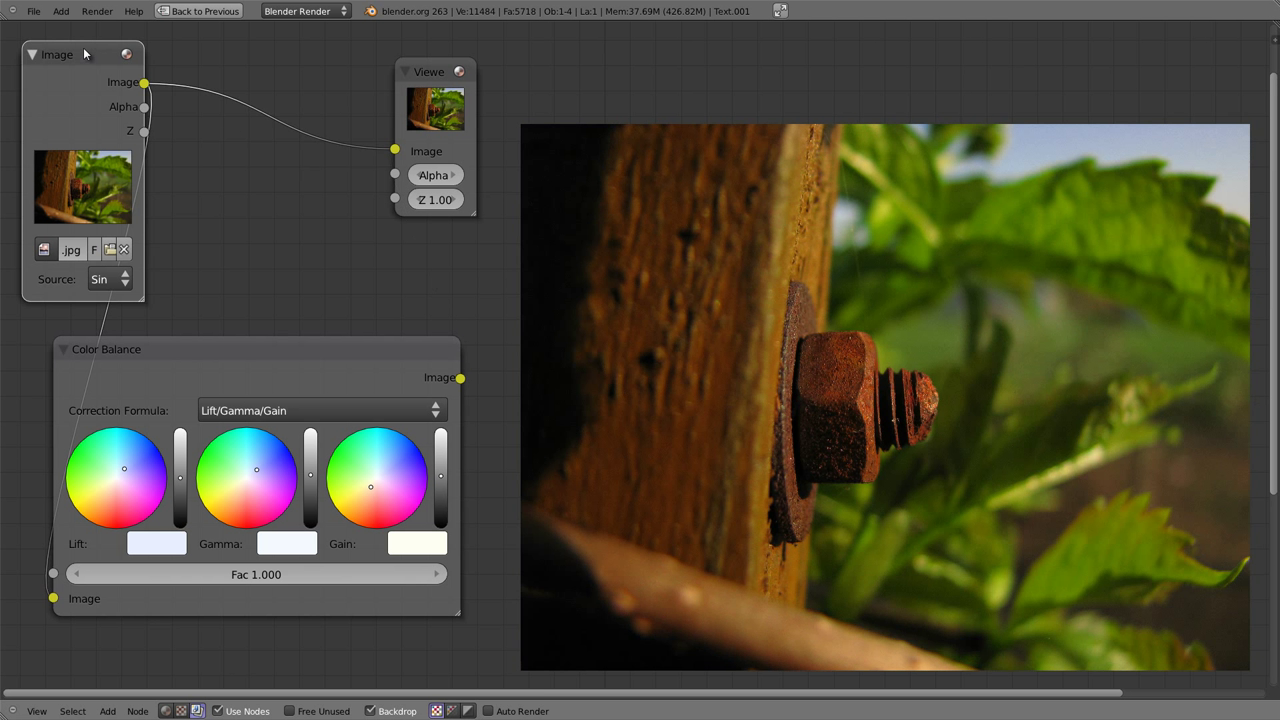
left_click(312, 346, "ctrl+shift")
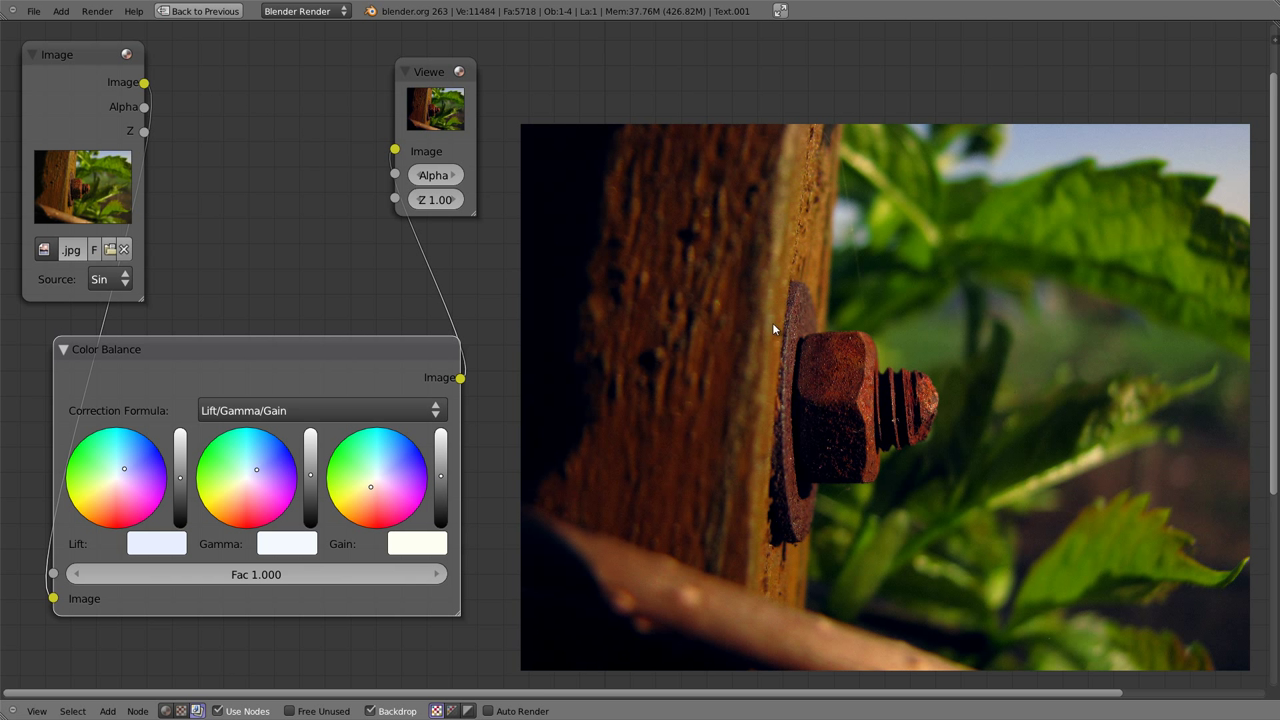